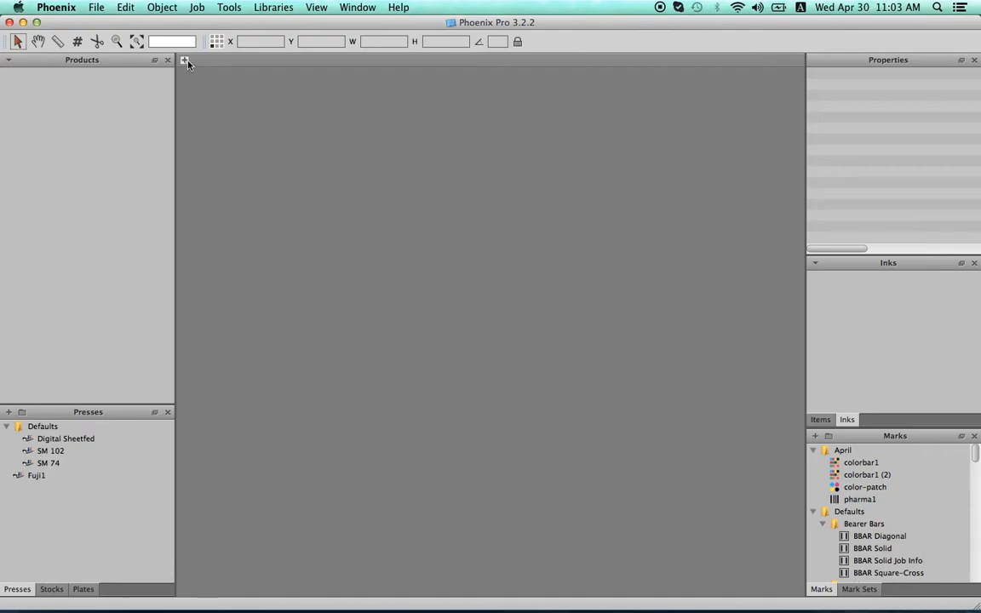
Step: Start a job on the SM 102 press and add quackers-label-red.pdf from the Desktop's Samples folder as a product
left_click_drag(60, 453, 294, 407)
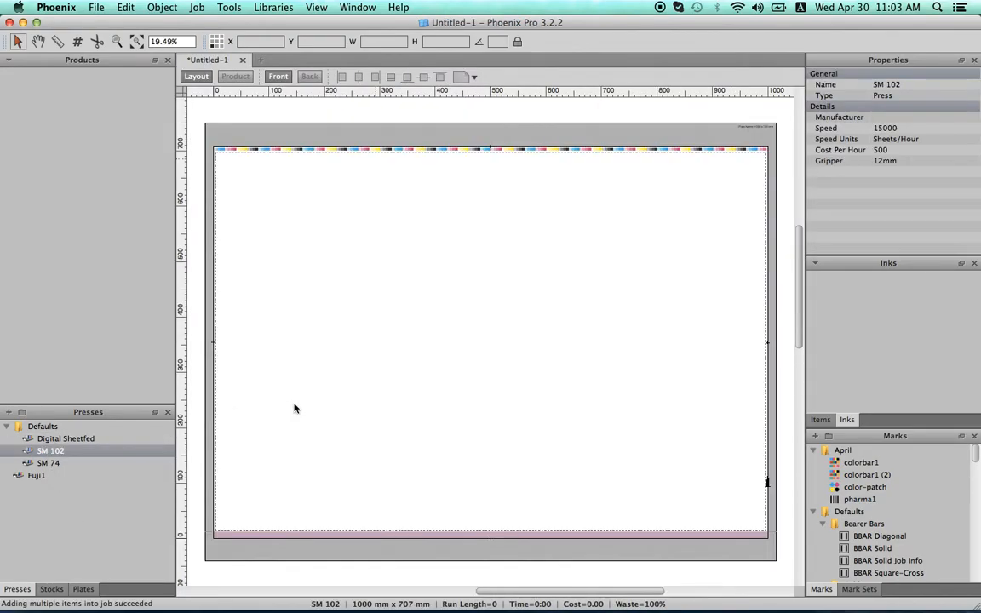
mouse_move(119, 583)
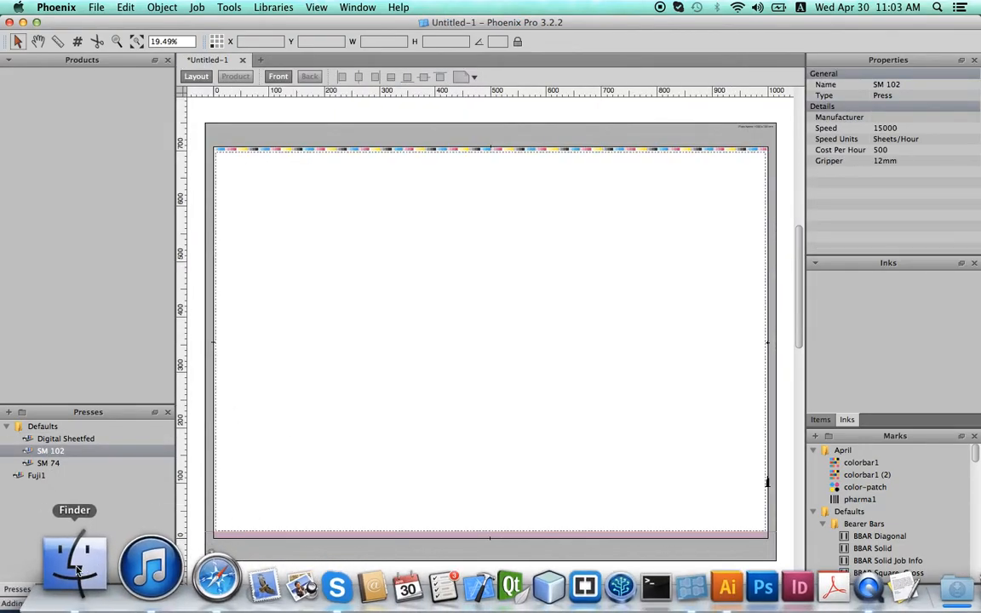
left_click(76, 572)
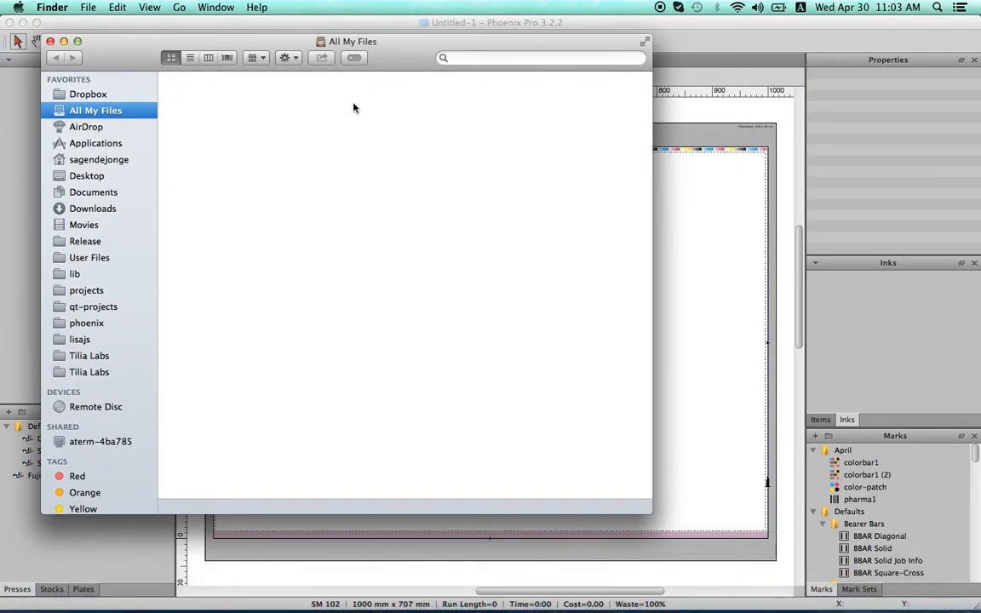
left_click_drag(385, 67, 578, 62)
left_click(281, 170)
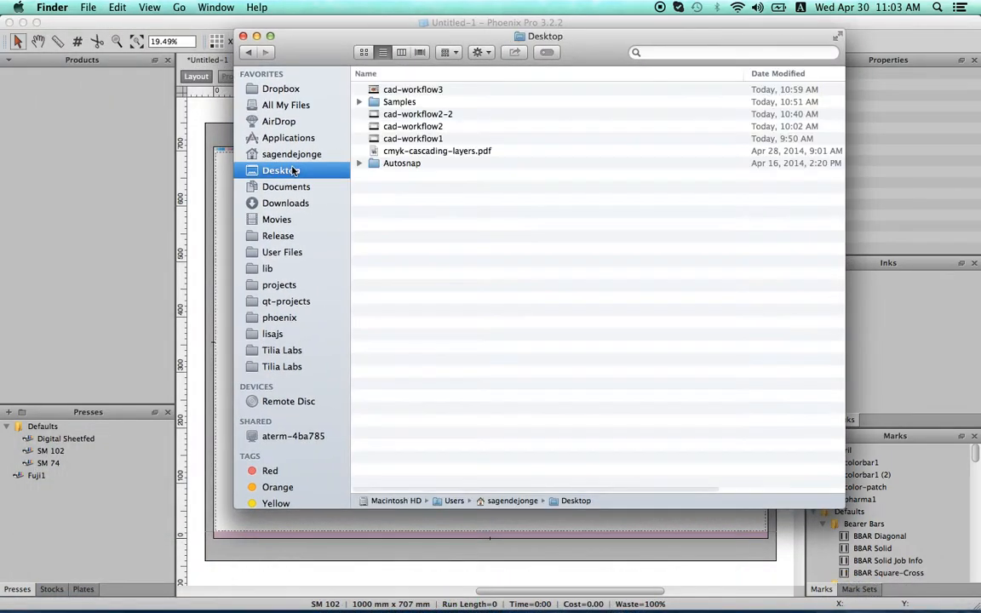
double_click(390, 101)
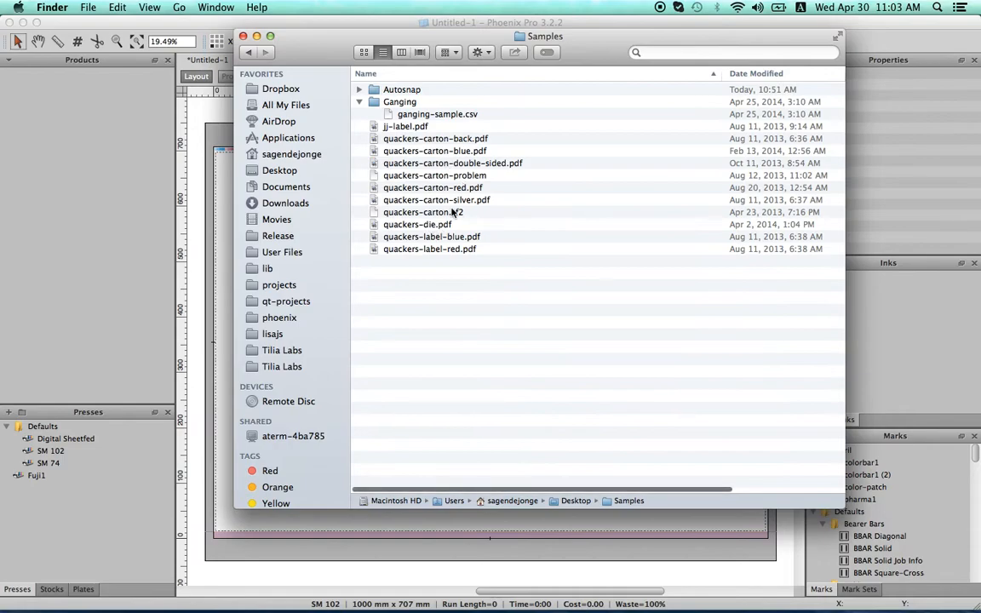
left_click(363, 53)
left_click_drag(489, 251, 121, 227)
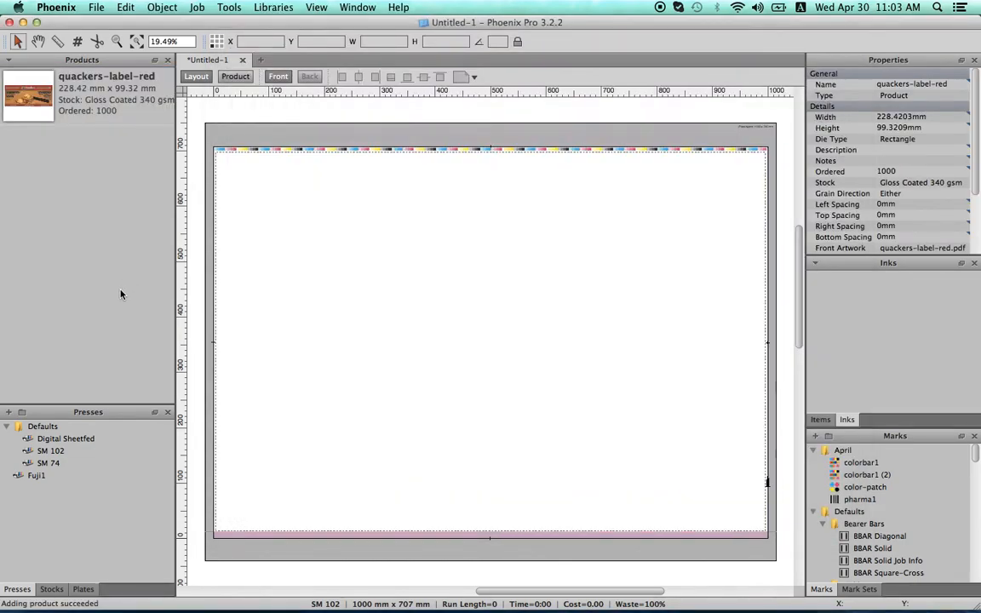
Step: Inspect the quackers-label-red product by hiding and reshowing its front artwork, and return to the sheet layout
left_click(84, 103)
double_click(83, 102)
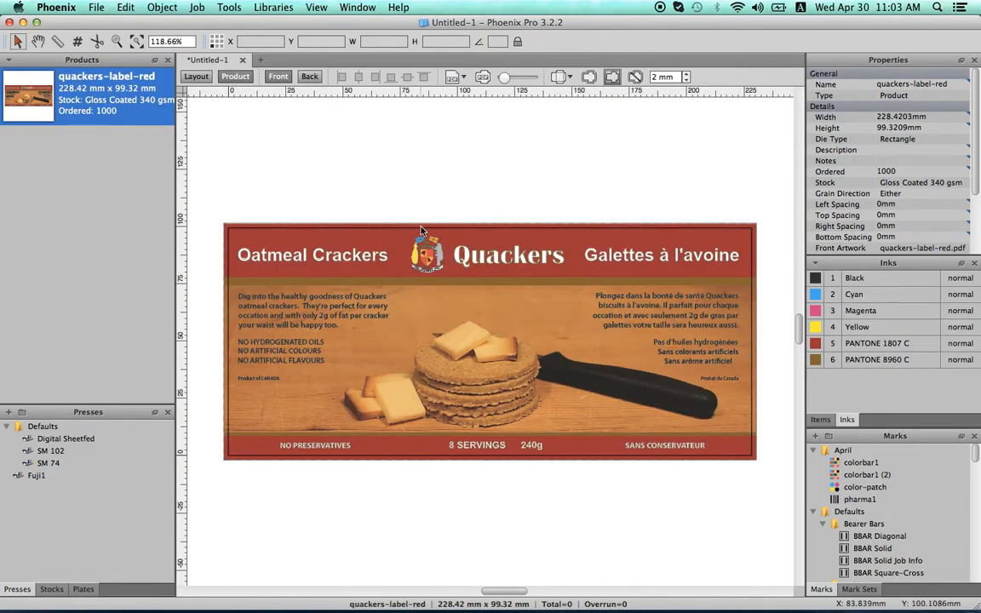
left_click(824, 419)
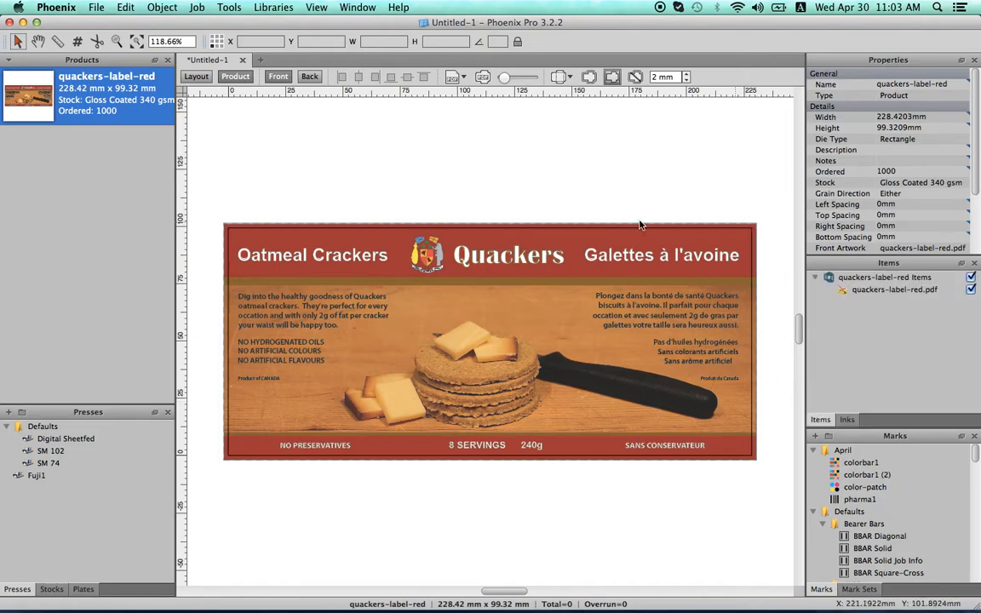
left_click(970, 290)
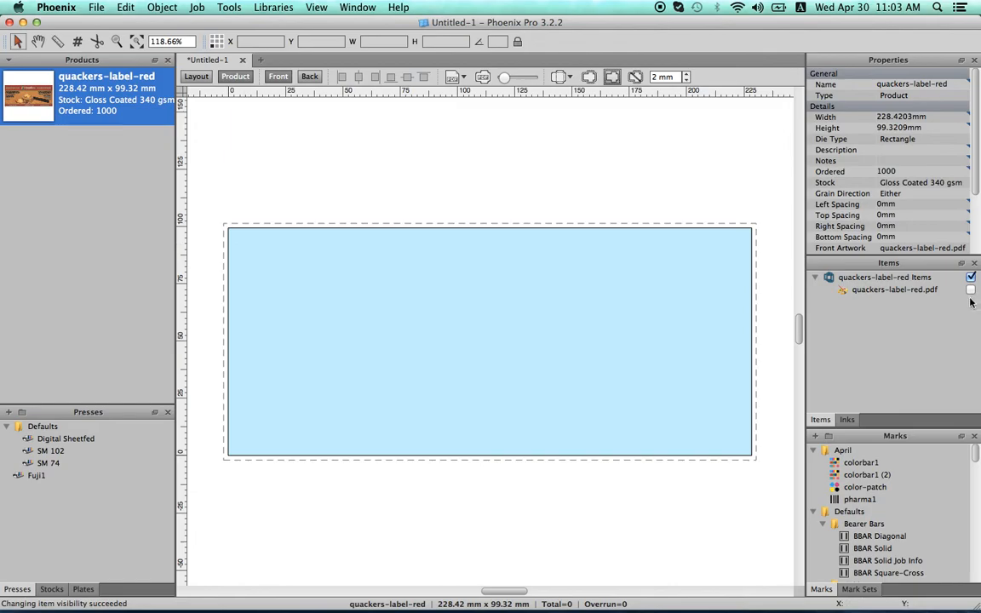
left_click(971, 290)
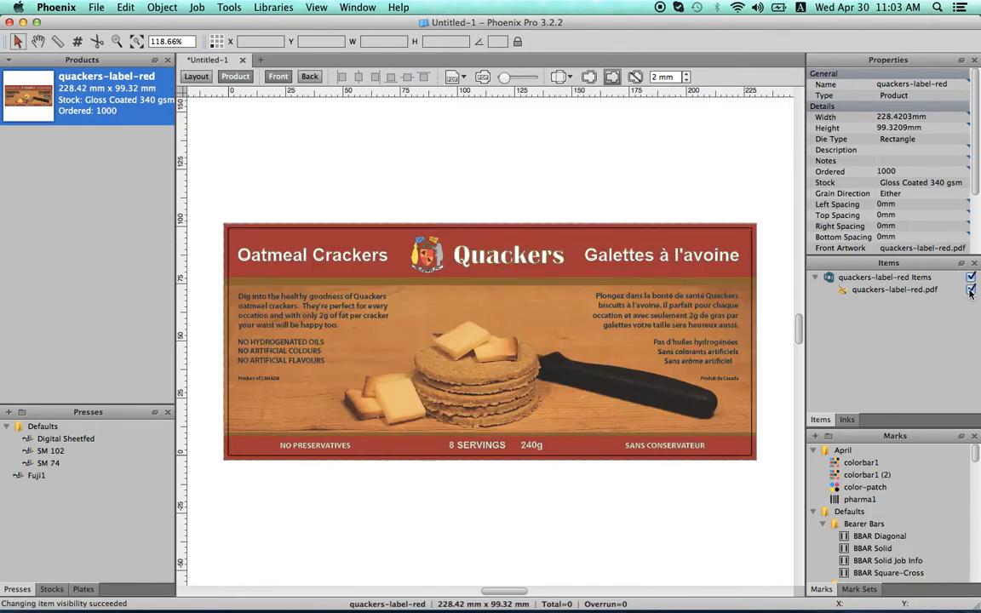
left_click(199, 76)
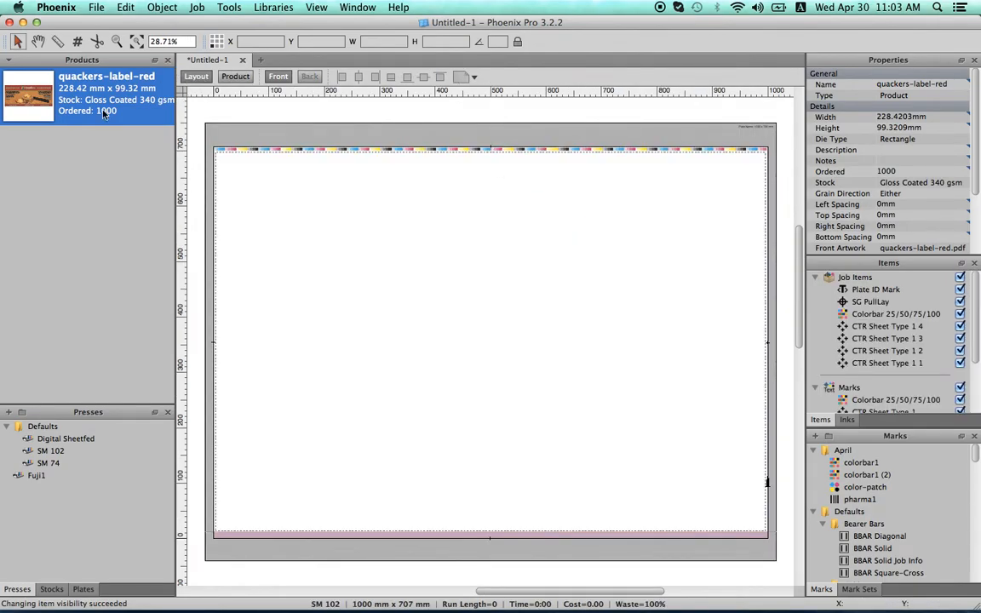
Step: Place the quackers-label-red product on the sheet and step-and-repeat it with the Auto-Fill Pack Single-Cut preset
left_click_drag(34, 90, 336, 327)
left_click(235, 7)
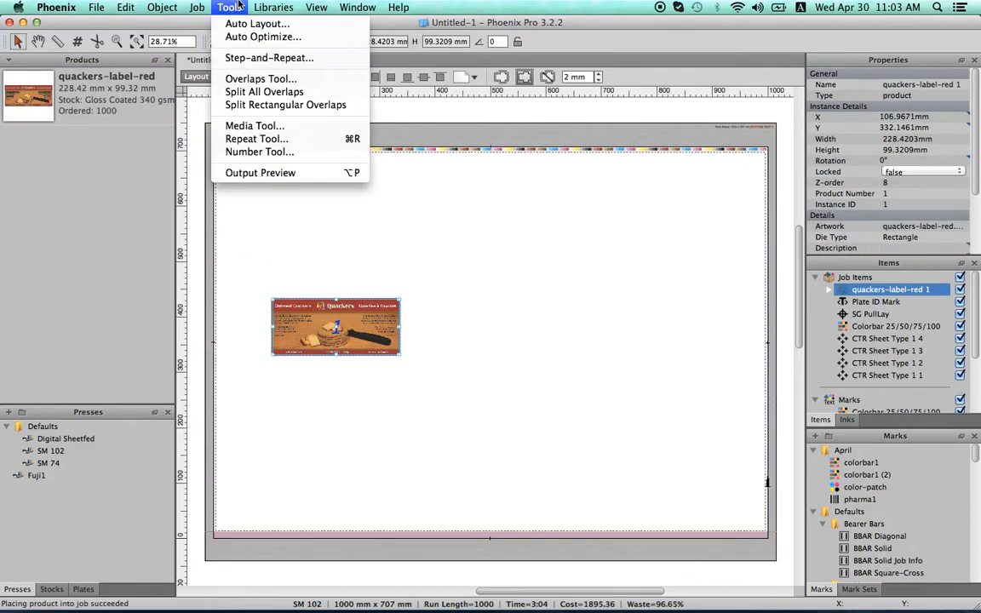
left_click(248, 58)
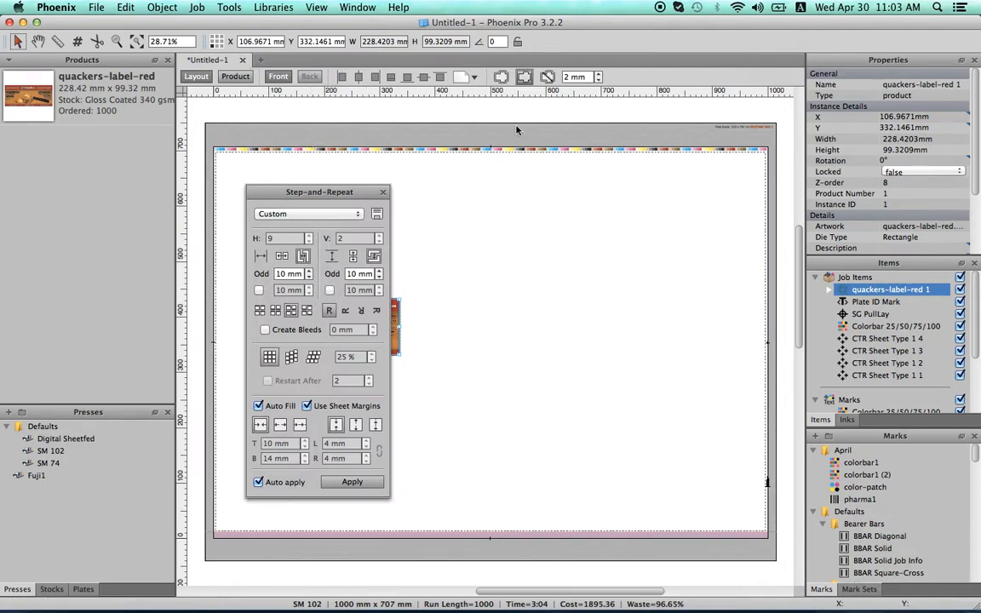
left_click_drag(268, 198, 737, 54)
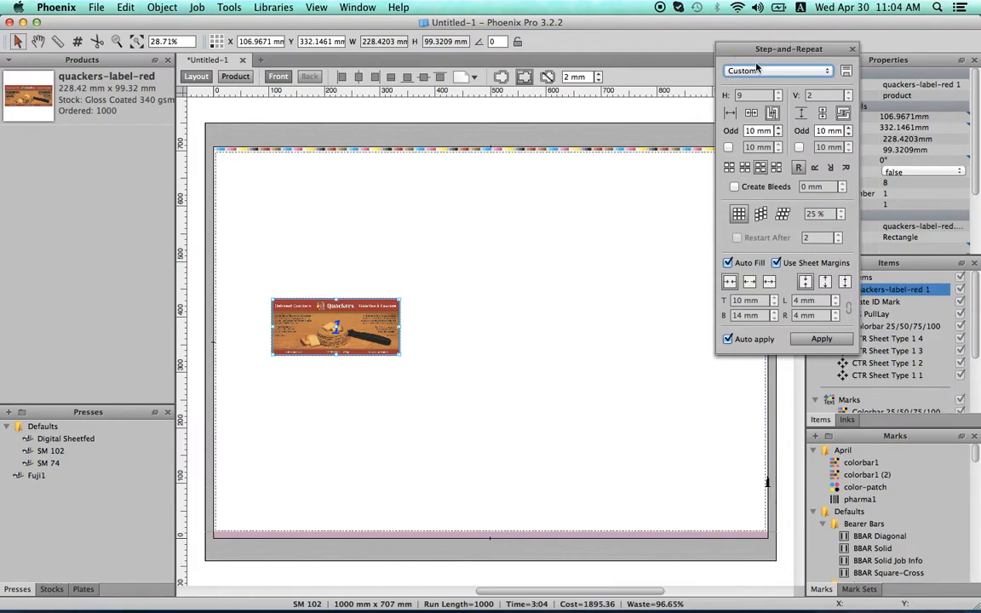
left_click(756, 71)
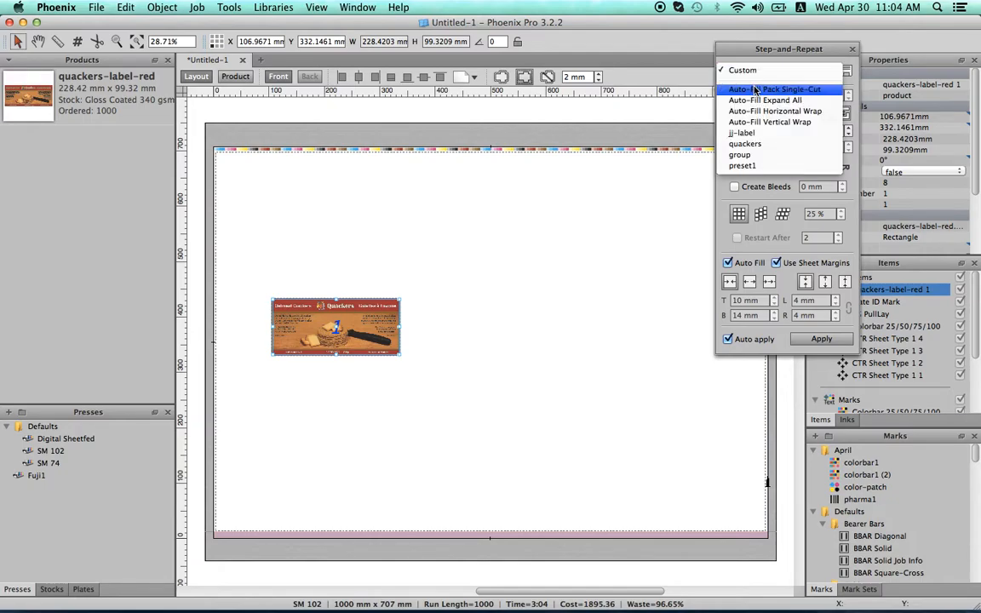
left_click(759, 91)
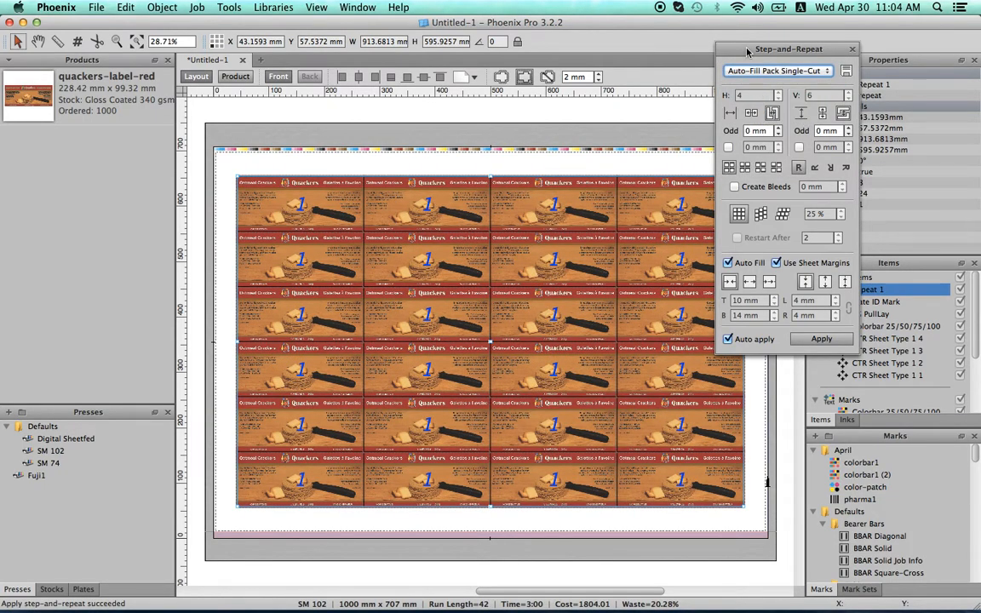
Step: Expand the label repeat both horizontally and vertically out to the sheet margins
left_click_drag(747, 52, 796, 49)
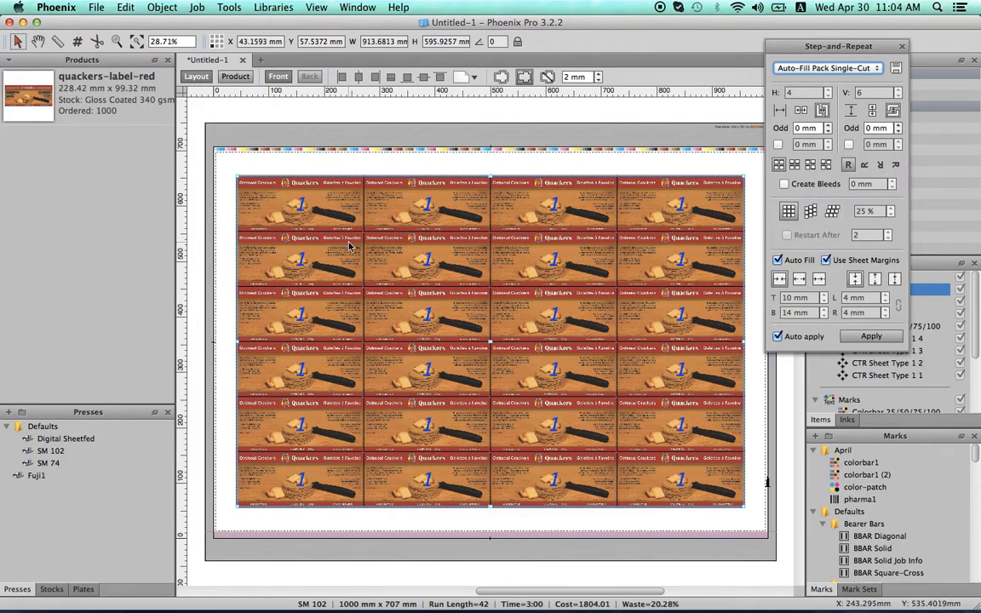
left_click(799, 280)
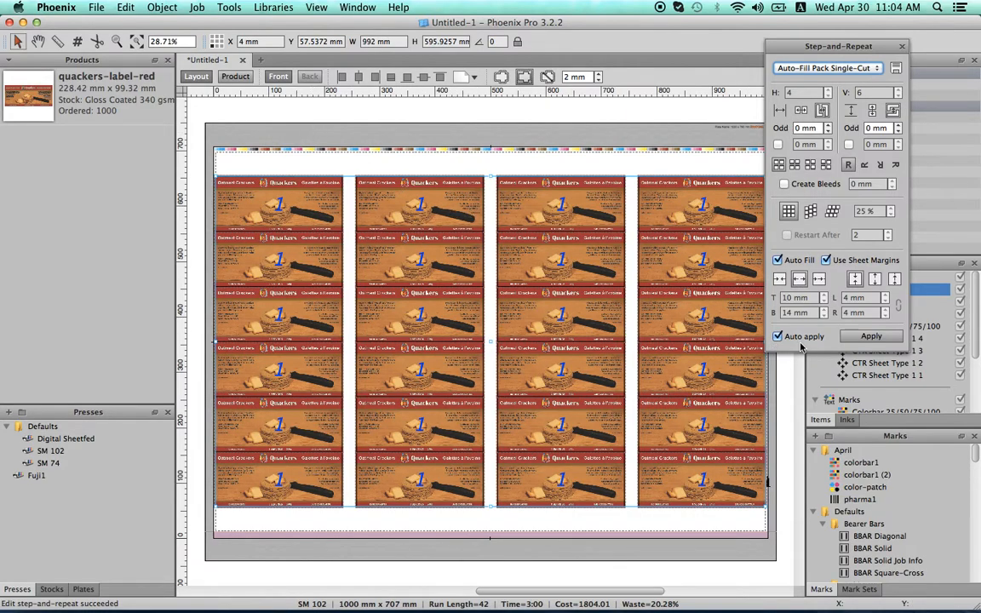
left_click(874, 281)
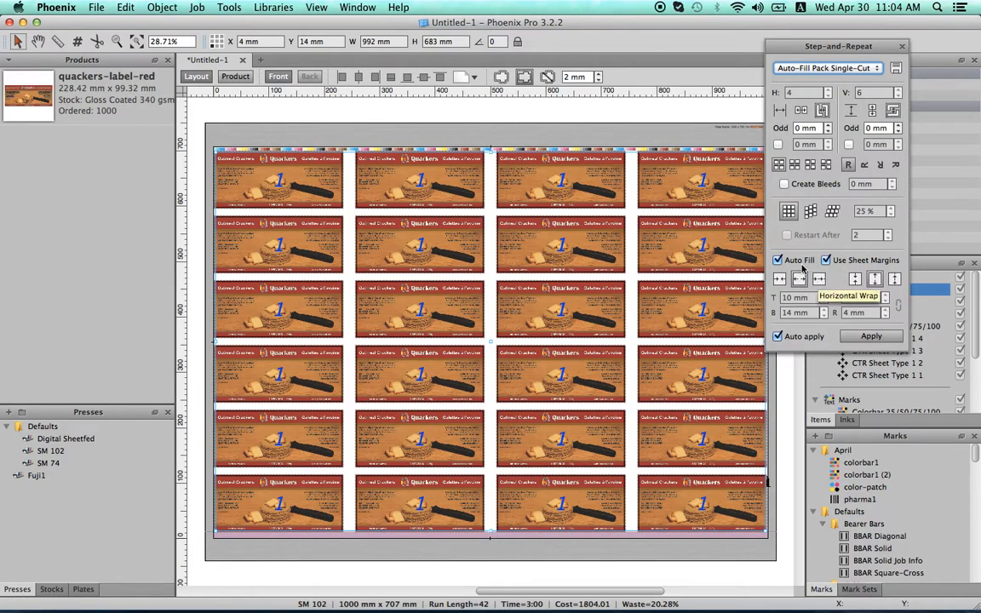
Step: Stagger the rows of the label repeat by 25% and fill it with horizontal wrap
left_click(832, 211)
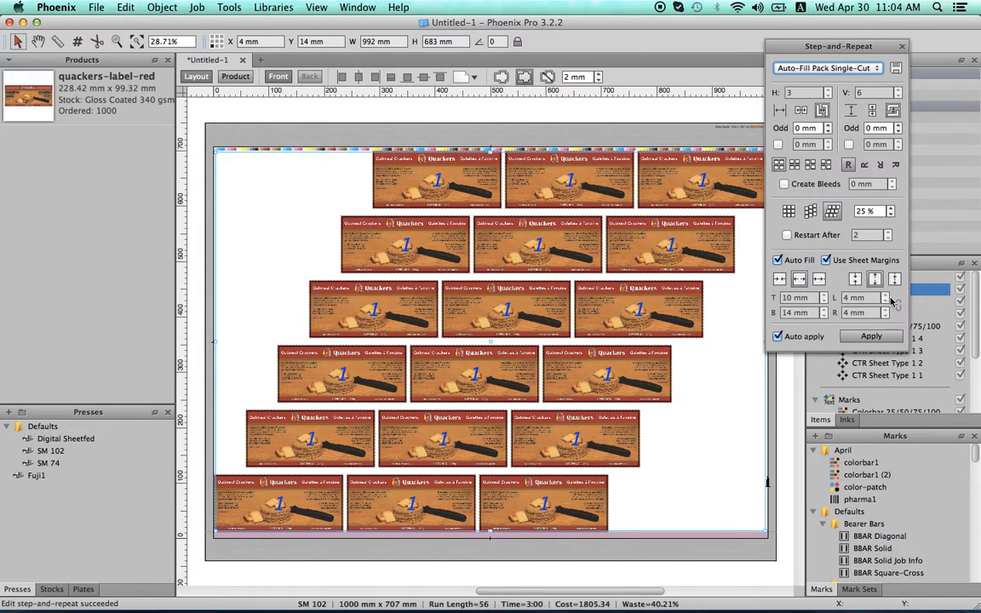
left_click(819, 280)
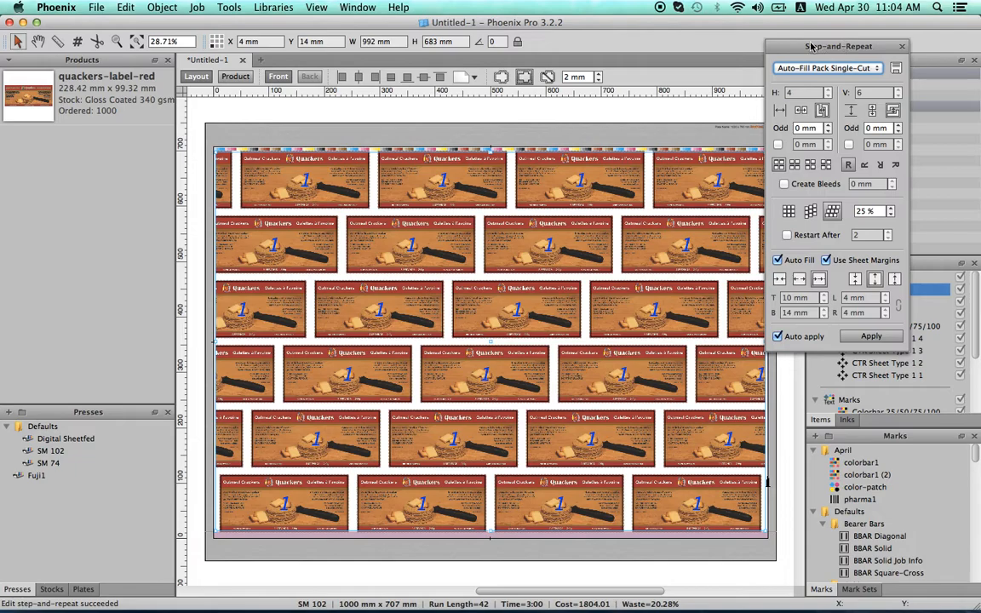
left_click_drag(815, 46, 860, 51)
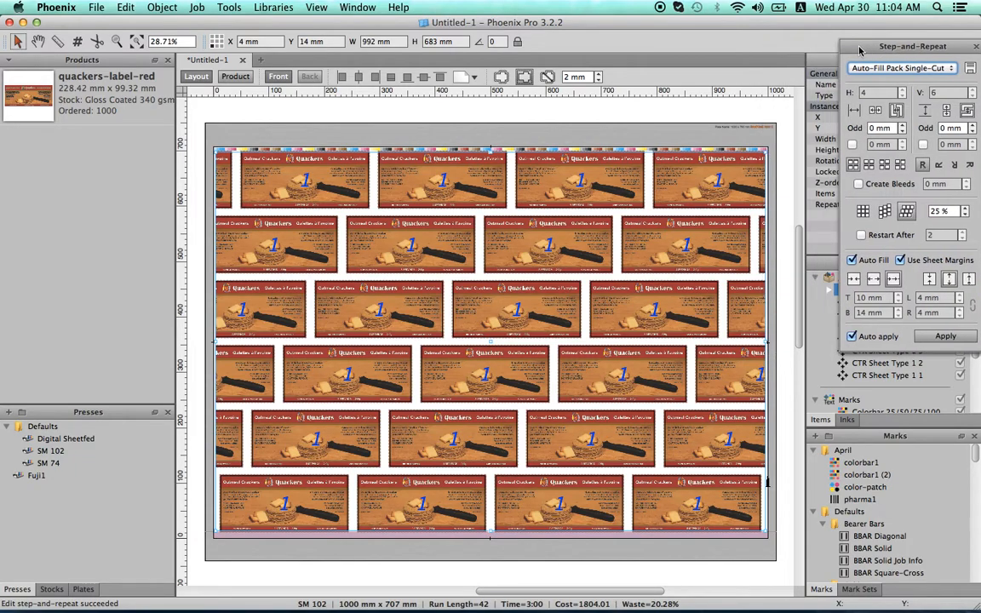
Step: Open the repeat down to a label split across the sheet's side edges, examine its wrapped halves, and exit to the job
double_click(748, 312)
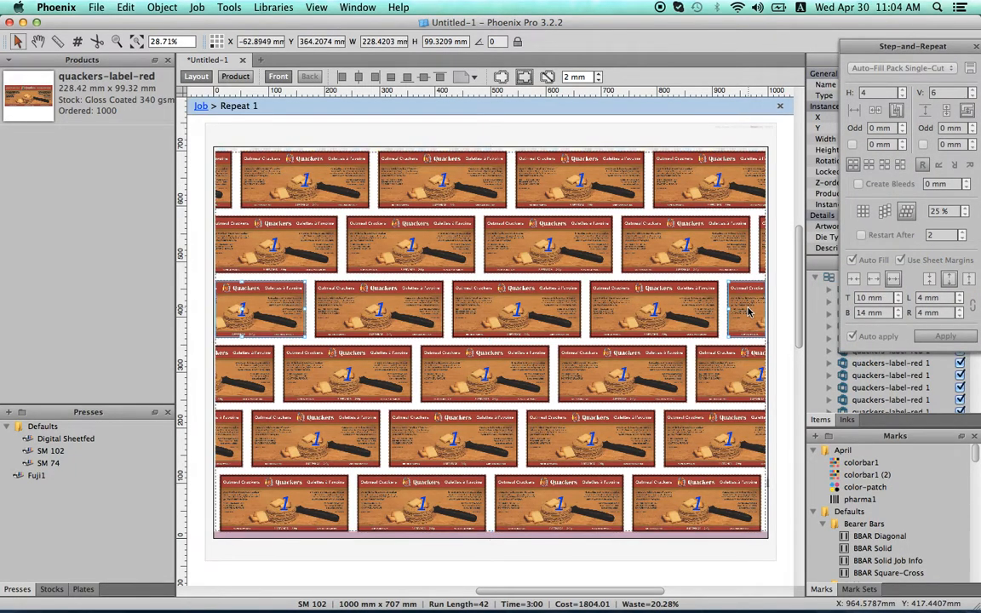
double_click(749, 312)
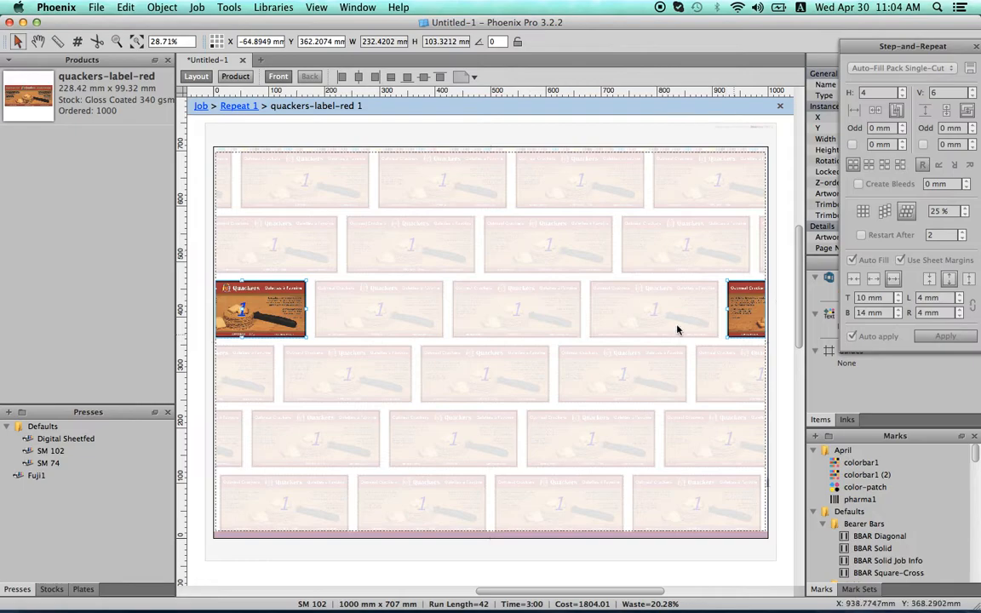
double_click(780, 353)
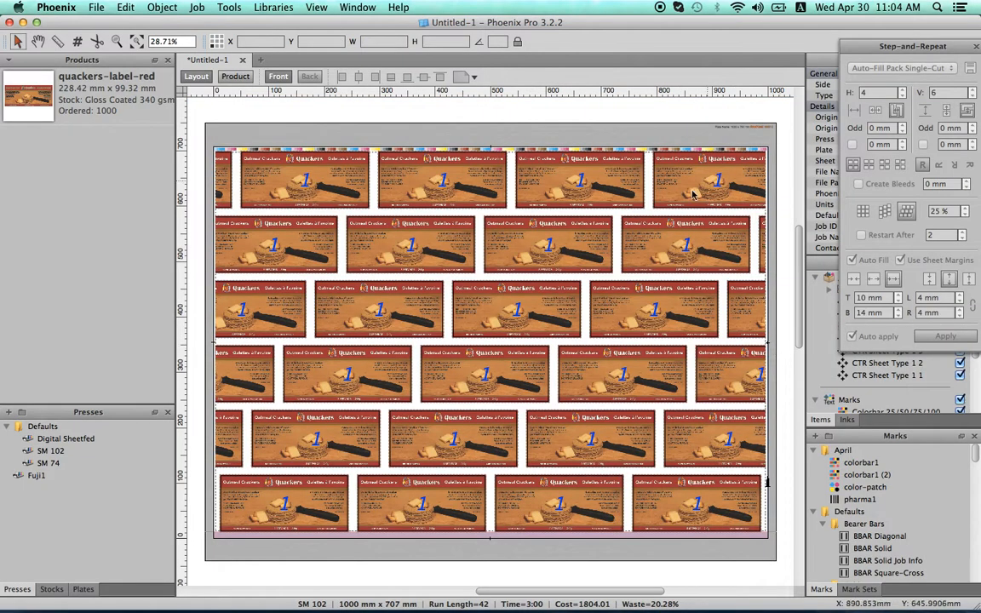
Step: Stagger the columns of the label repeat by 25% instead of the rows and fill it with vertical wrap
left_click_drag(955, 48, 832, 46)
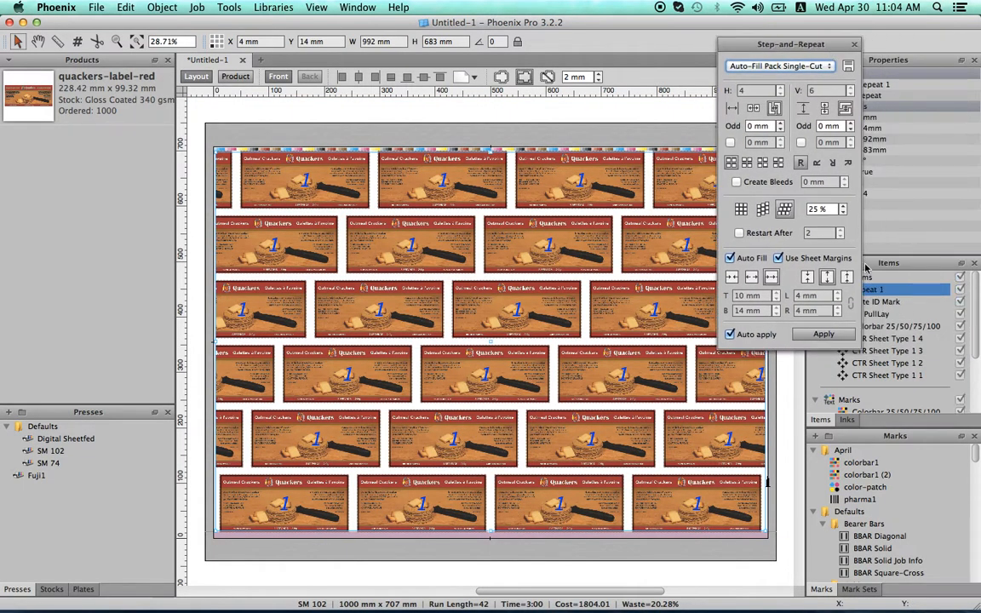
left_click(760, 211)
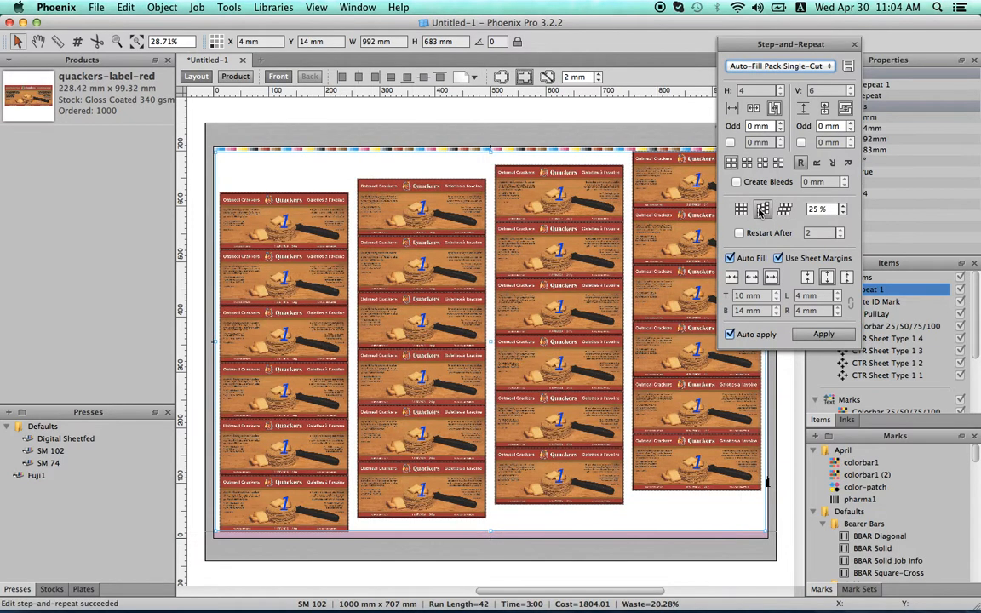
left_click(846, 276)
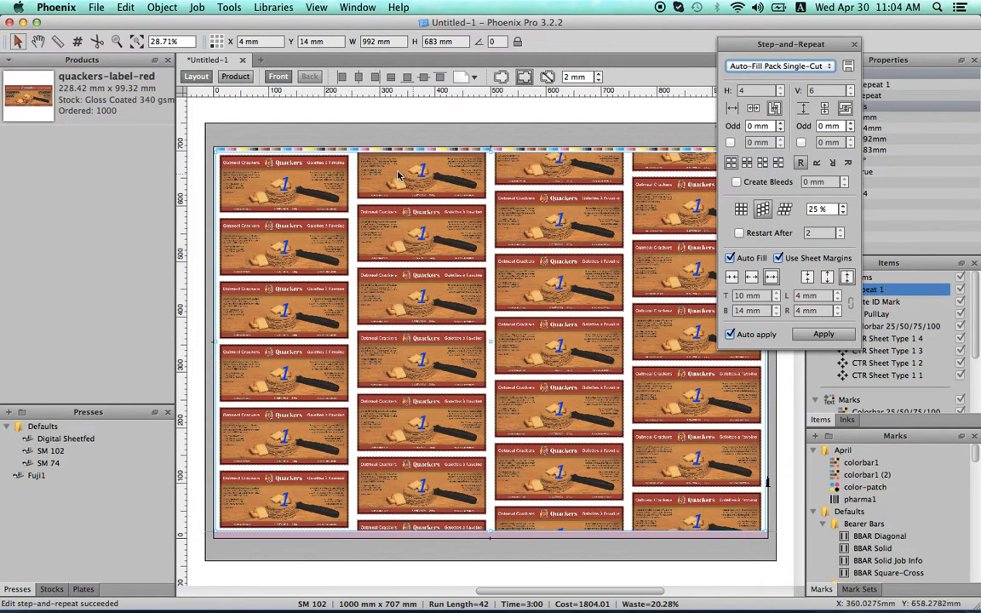
Step: Open the repeat to examine how a label in the third column is split between the sheet's upper and lower edges
double_click(525, 177)
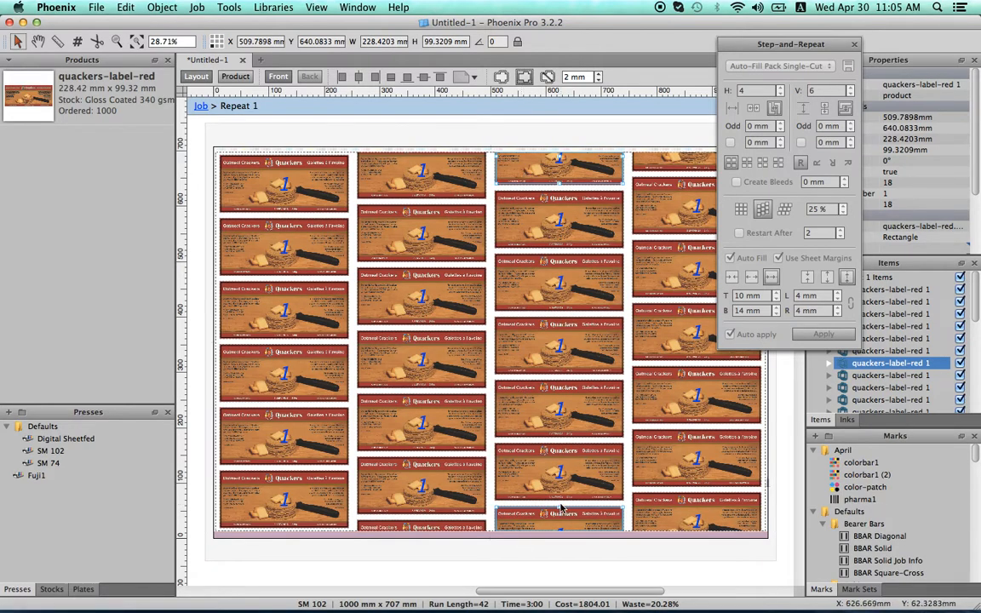
double_click(560, 504)
double_click(558, 520)
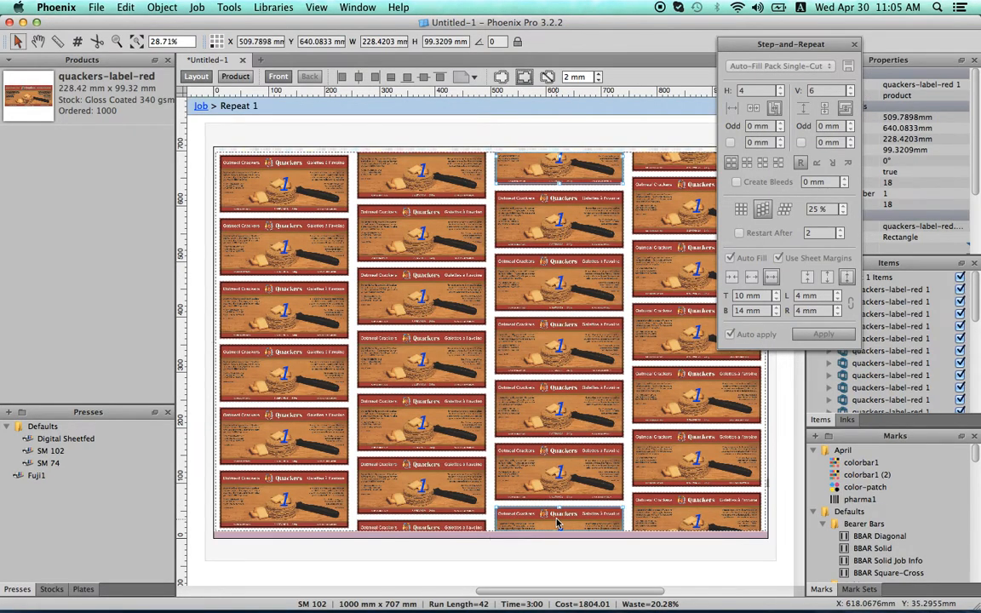
double_click(557, 520)
double_click(517, 552)
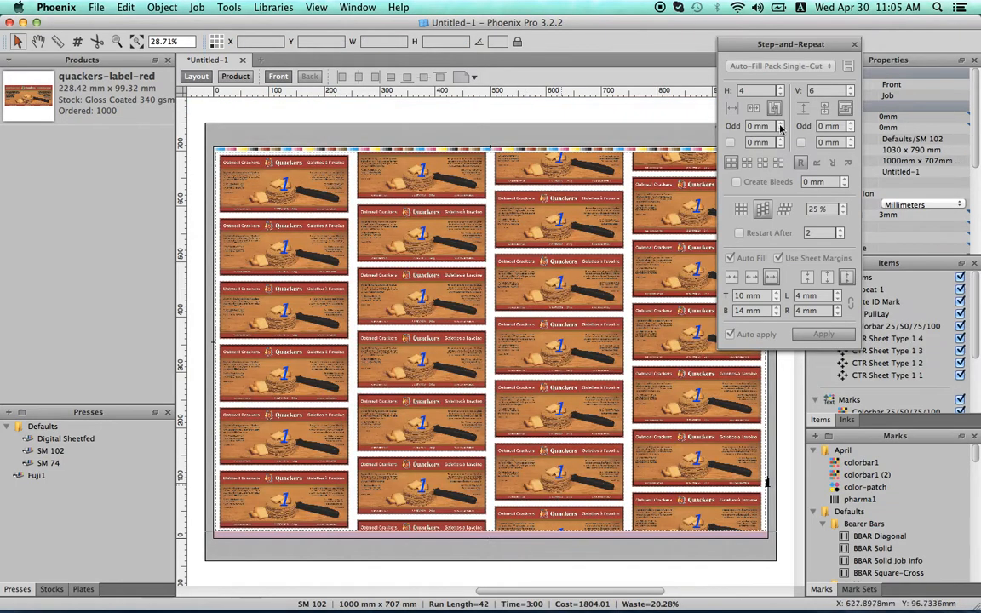
Step: Switch the repeat's horizontal and vertical spacing modes to their first options and arrange the labels in an unstaggered grid
left_click(531, 281)
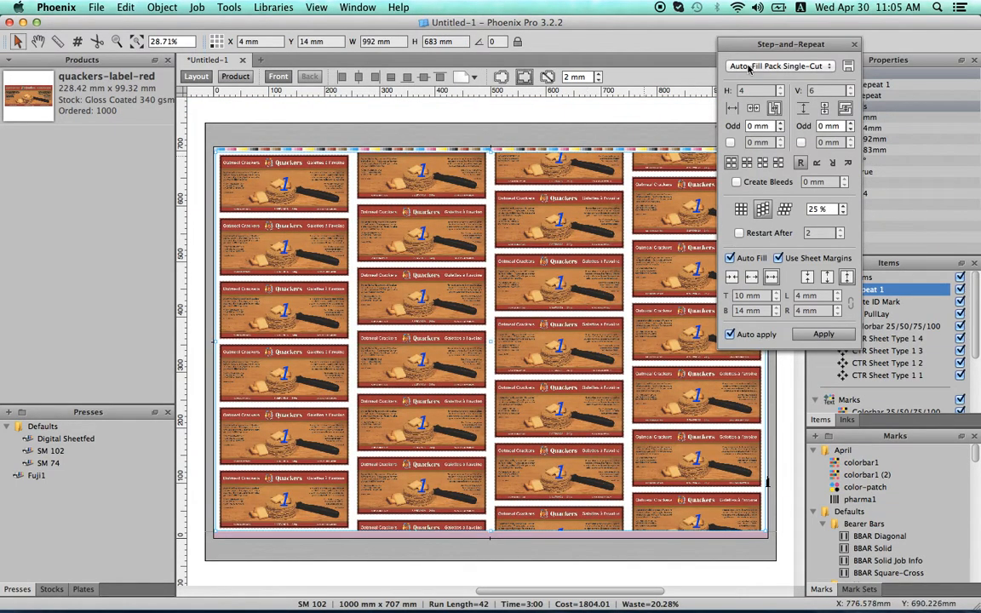
left_click(732, 108)
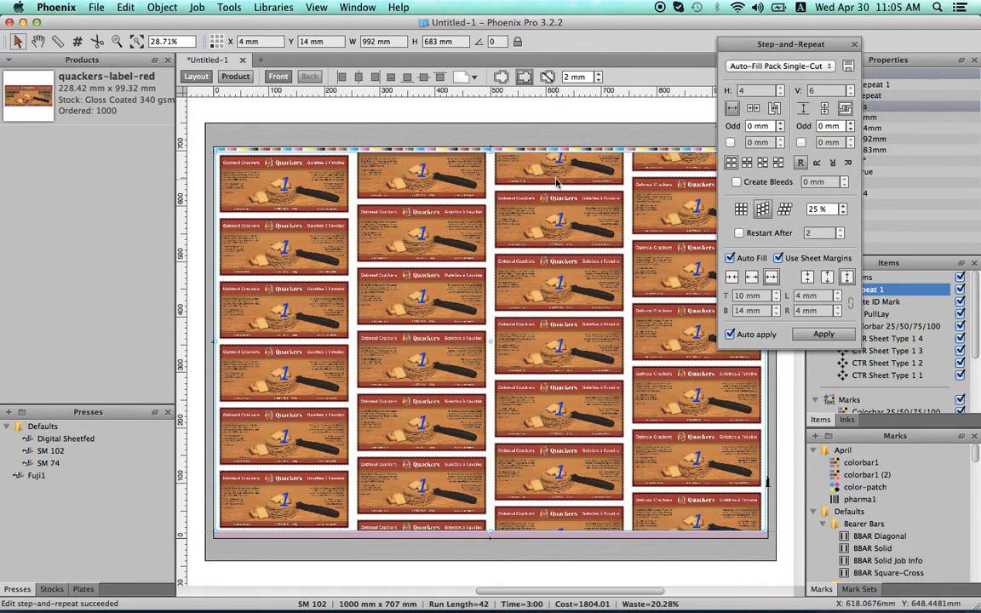
left_click(802, 110)
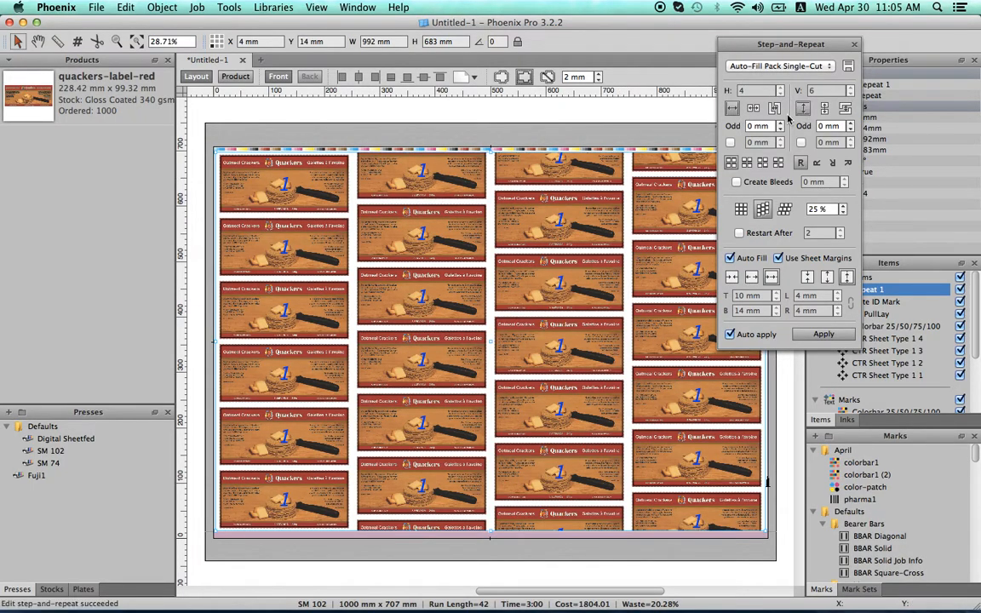
left_click(742, 212)
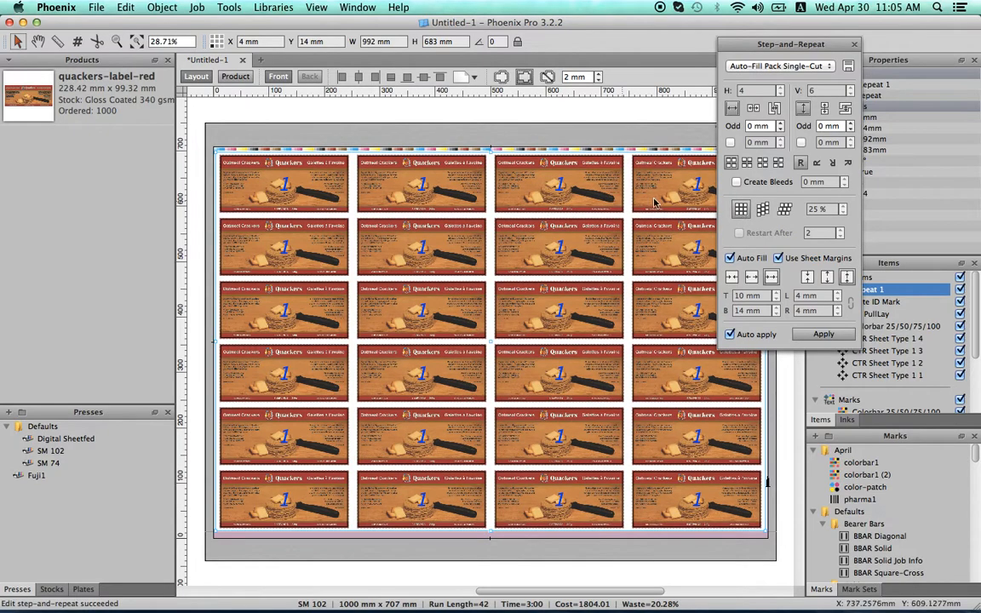
Step: Try flipping alternate rows of labels, alternate columns, and both together in a checkerboard pattern
left_click(746, 163)
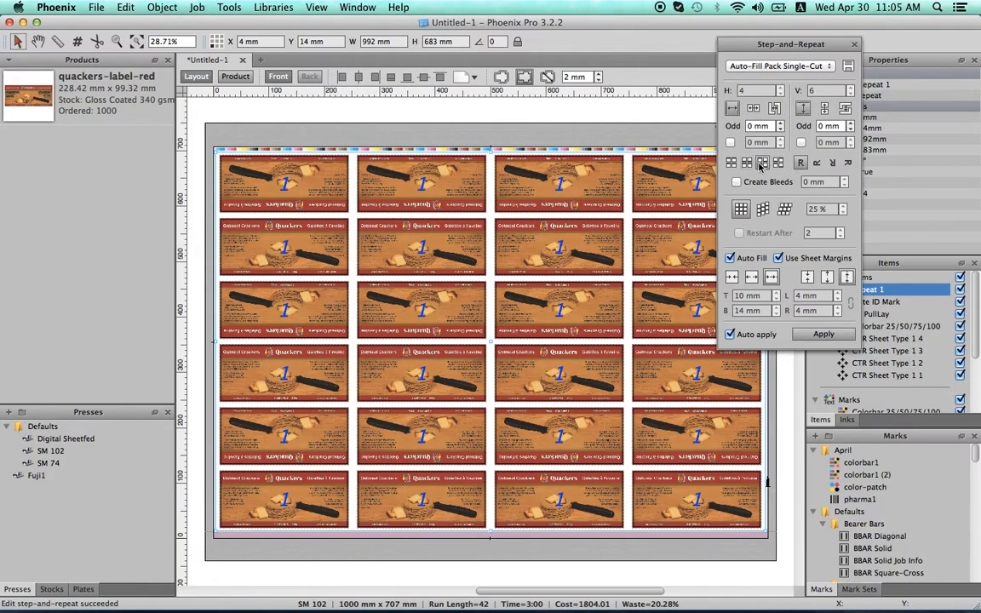
left_click(761, 163)
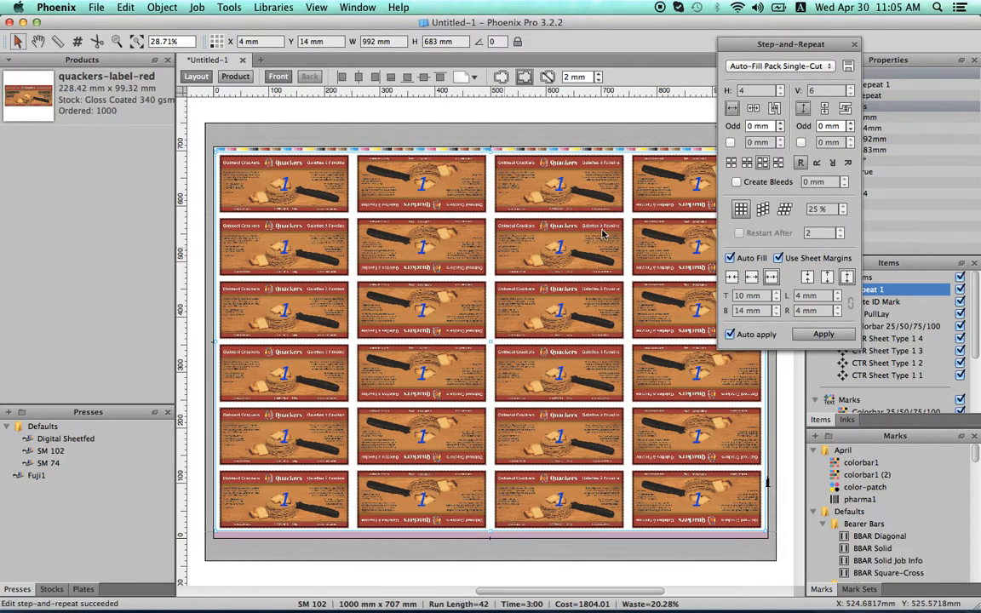
left_click(779, 163)
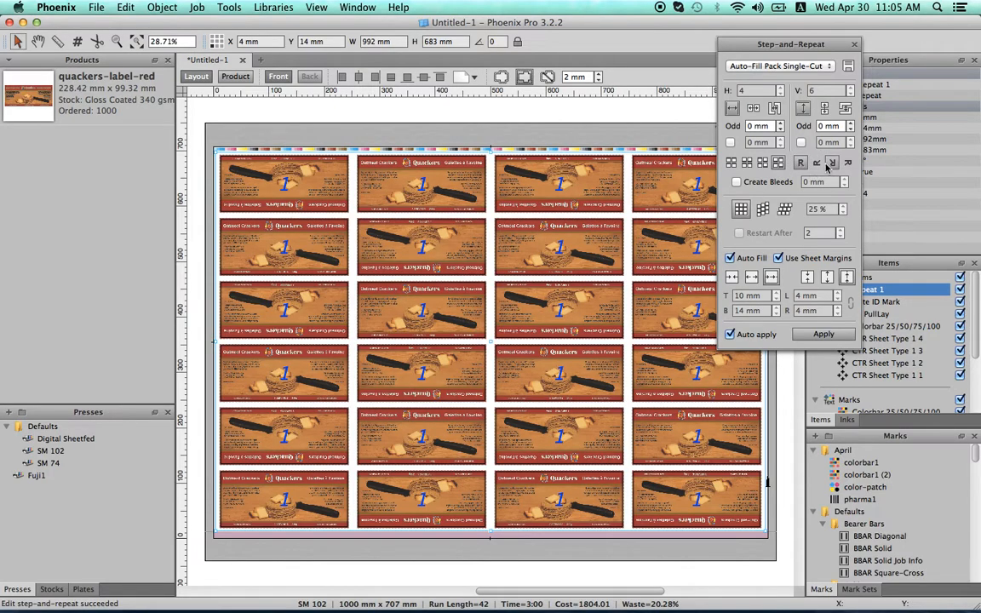
Step: Rotate the label repeat through its three turned orientations and make all labels face the same way
left_click(817, 164)
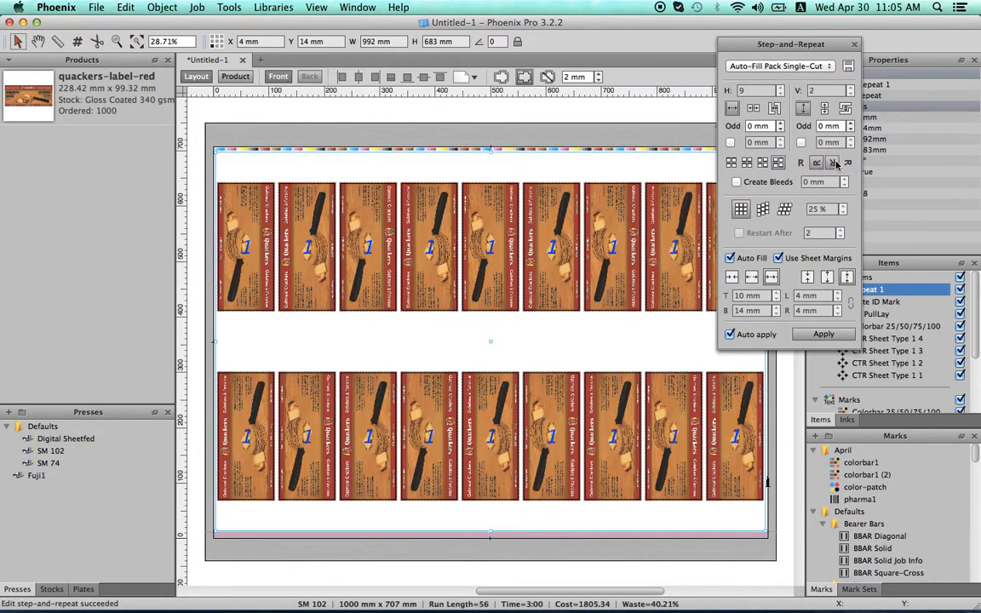
left_click(834, 164)
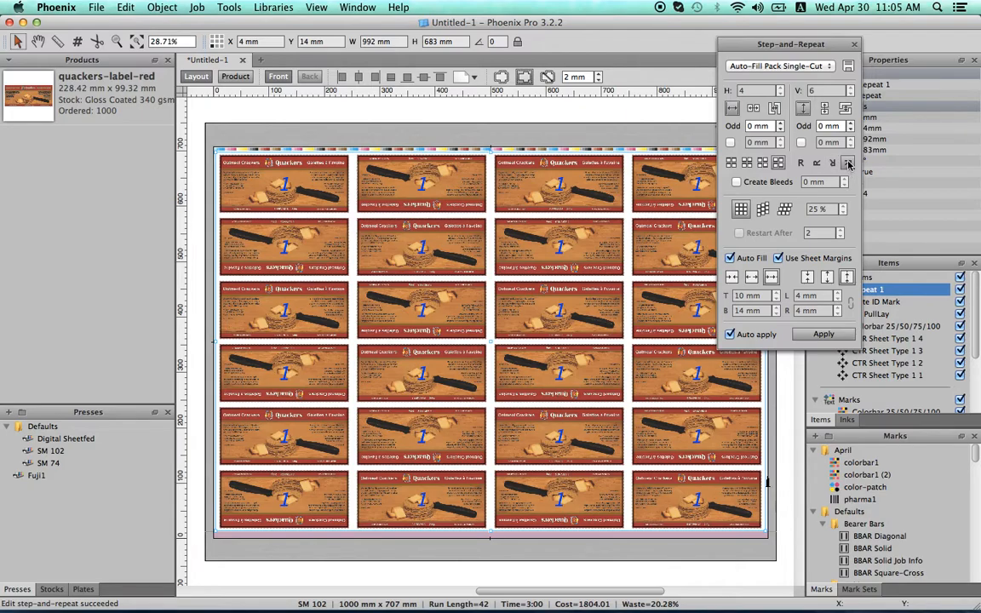
left_click(848, 163)
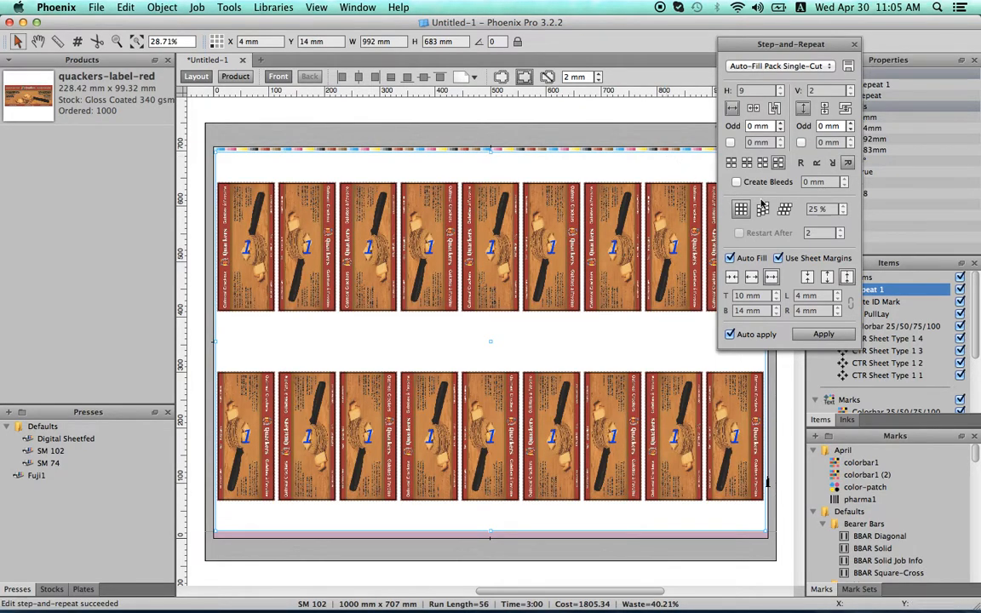
left_click(730, 165)
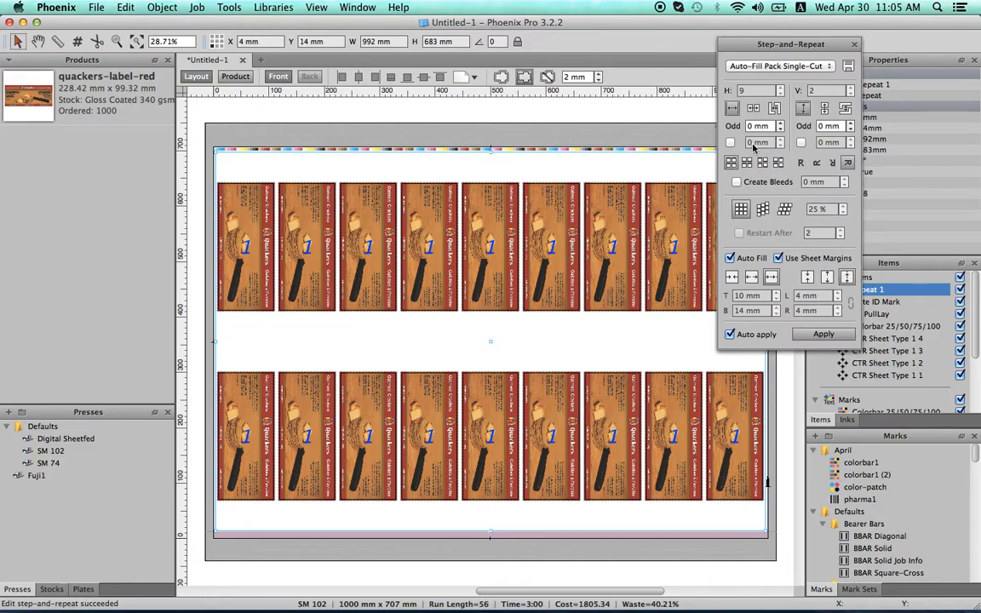
Step: Open the quackers-label-red product to examine its artwork edges and return to the sheet layout
left_click(111, 109)
double_click(110, 109)
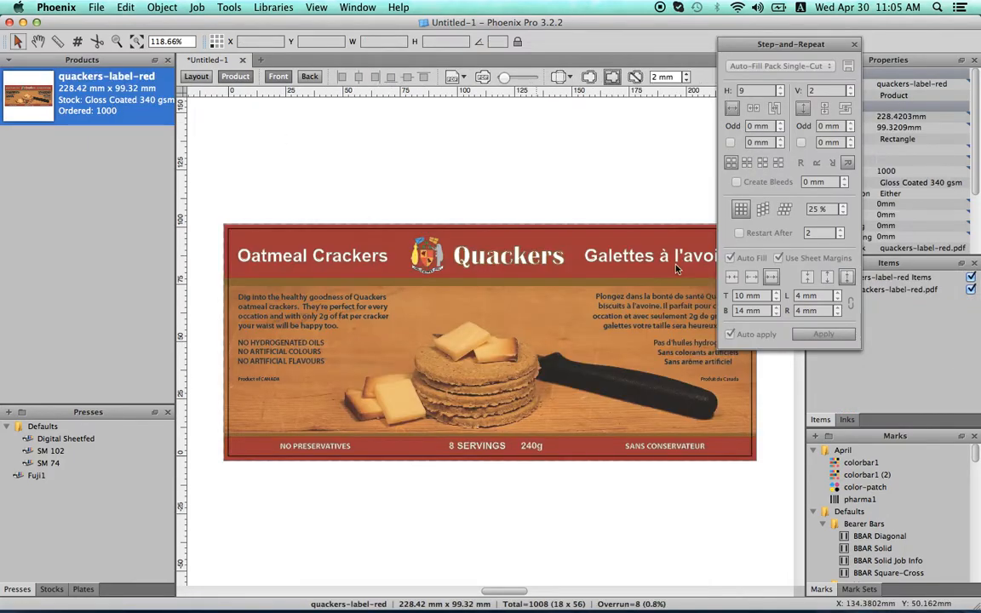
left_click(196, 76)
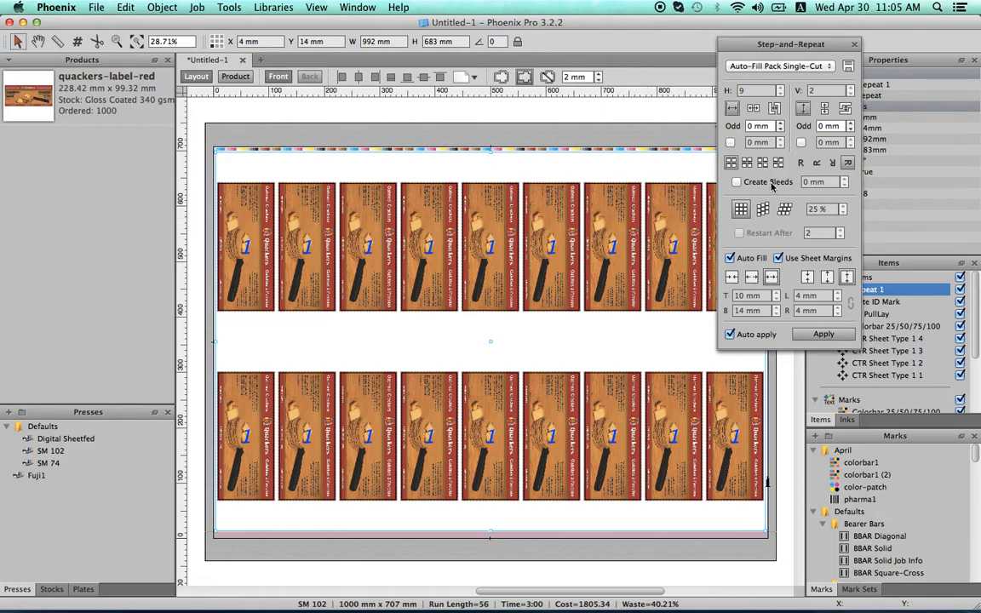
Step: Enable bleed creation for the label repeat and set the bleeds to 3 mm
left_click(751, 183)
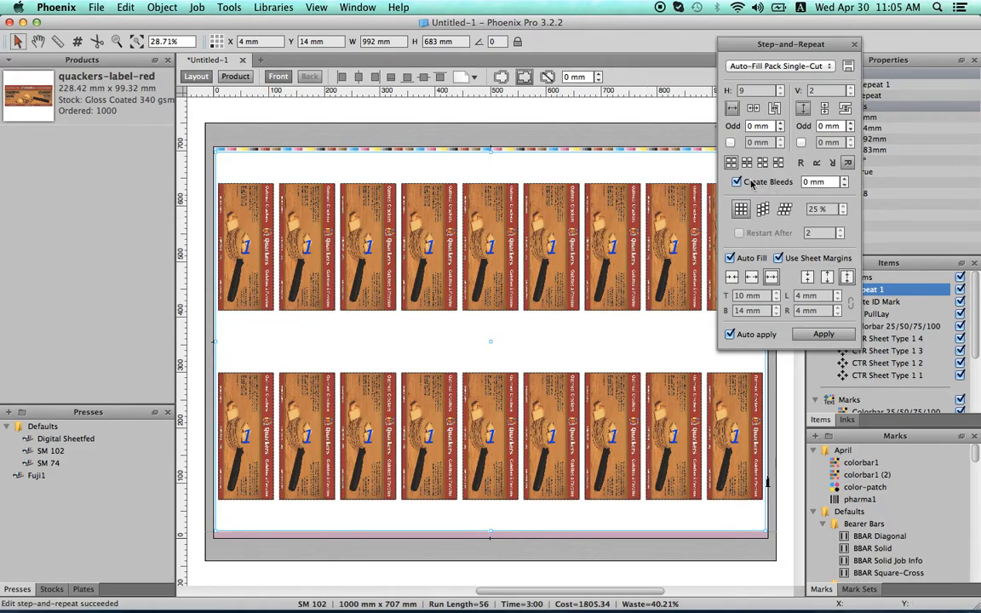
left_click(843, 180)
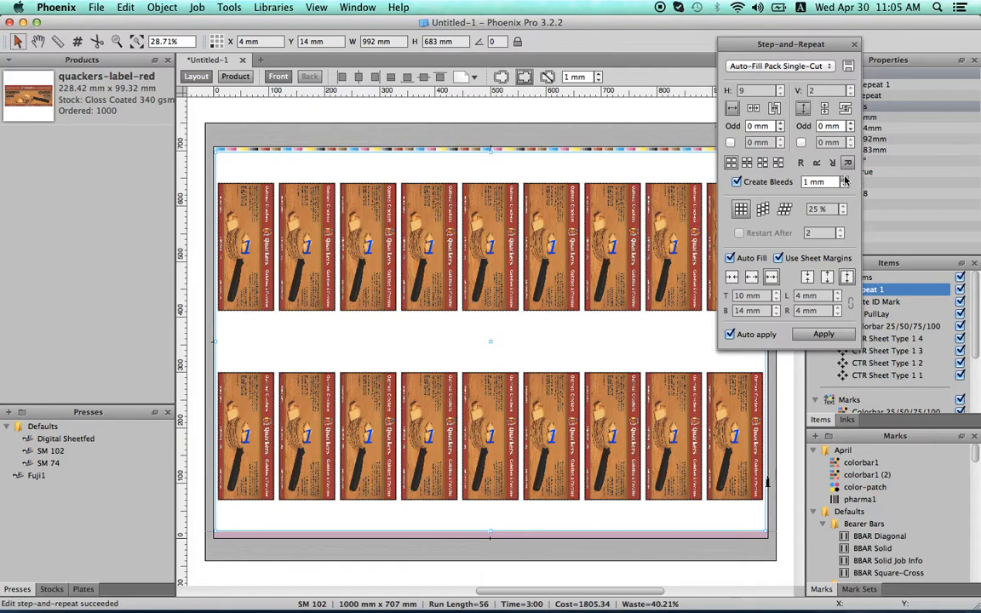
left_click(844, 179)
left_click(844, 179)
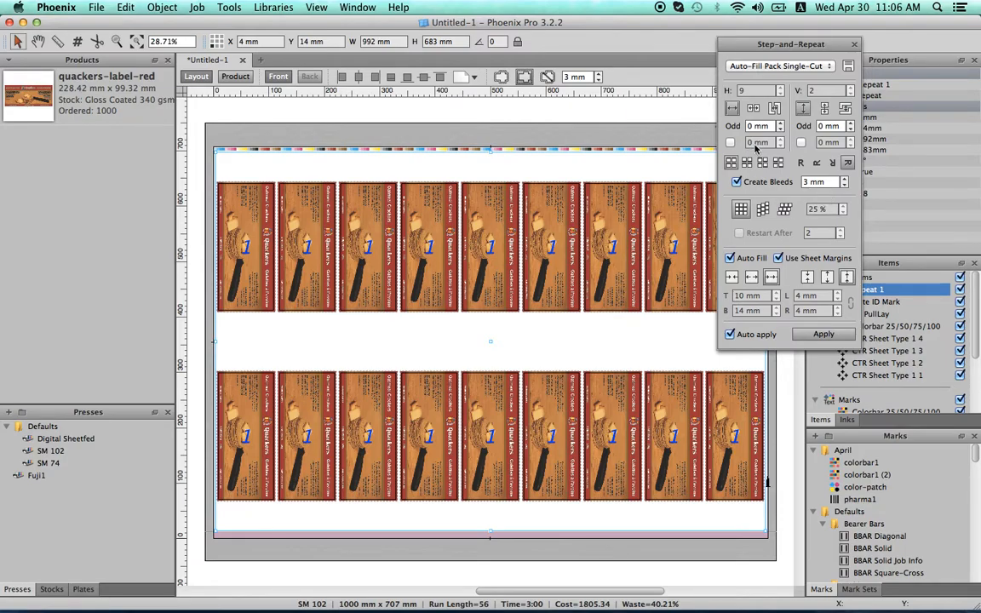
Step: Turn the labels back to the unrotated orientation and pack them together both horizontally and vertically instead of spreading them across the sheet
left_click(802, 163)
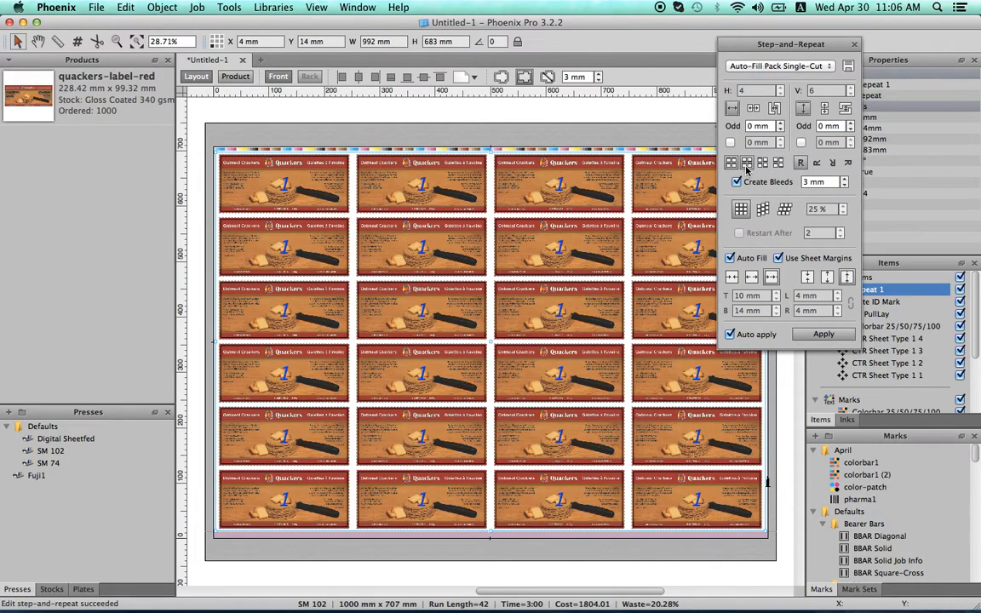
left_click(750, 277)
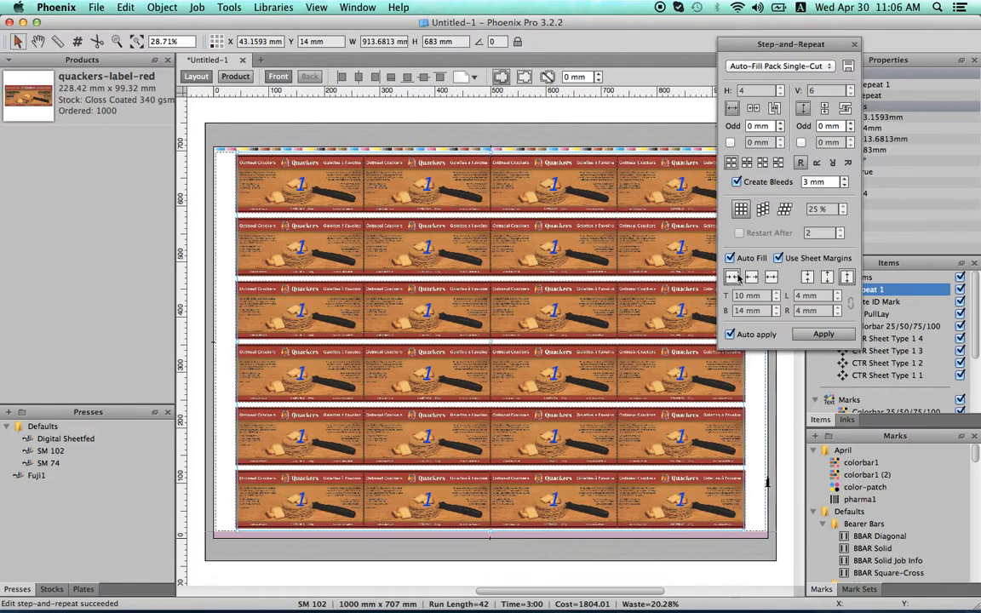
left_click(805, 277)
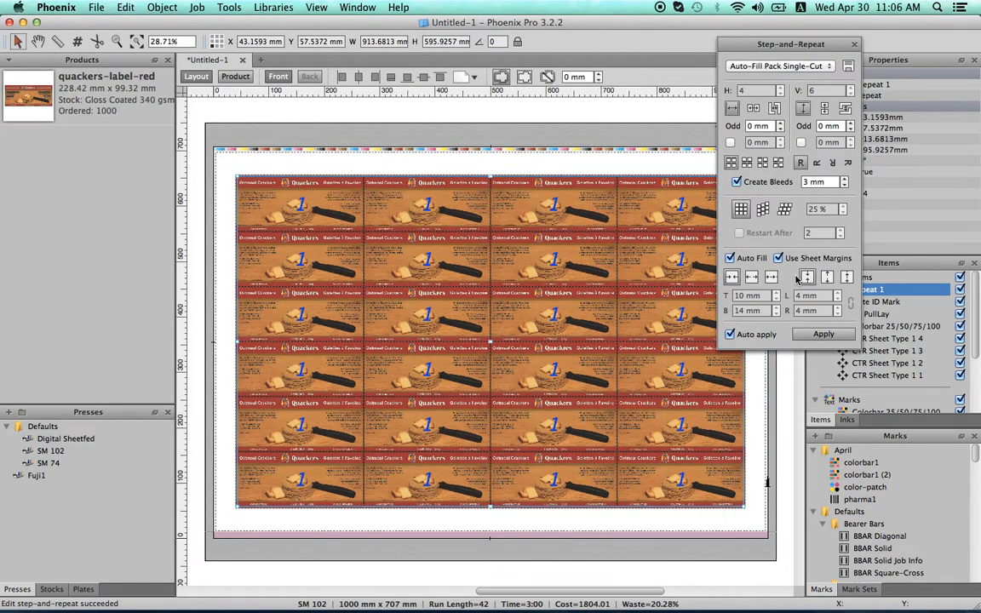
Step: Increase the created bleeds on the packed labels to 6 mm
left_click(843, 179)
left_click(842, 179)
left_click(843, 180)
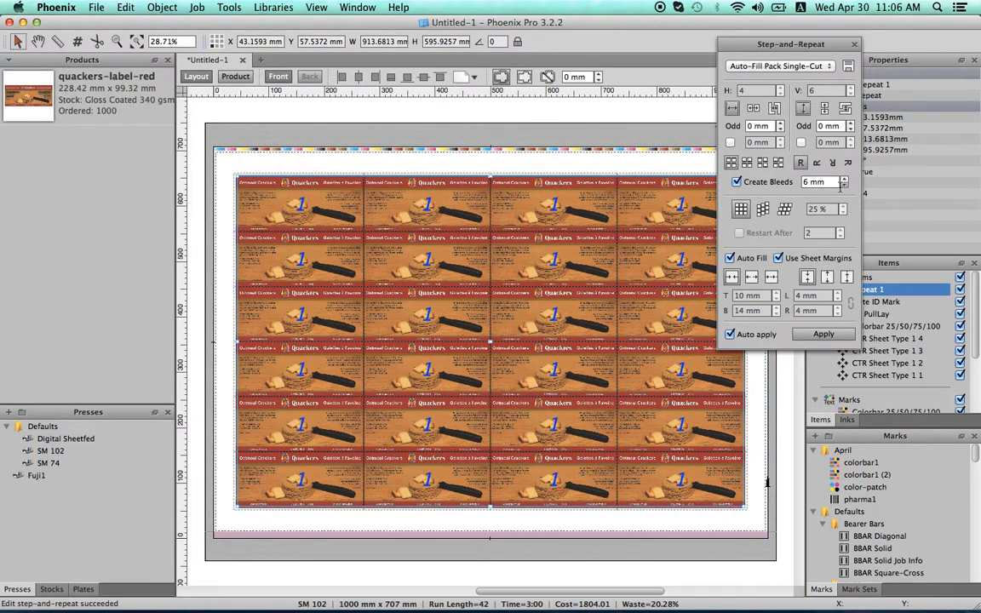
Step: Examine the bleed around the upper-left label and where the first two columns meet
key("z")
left_click_drag(223, 170, 291, 209)
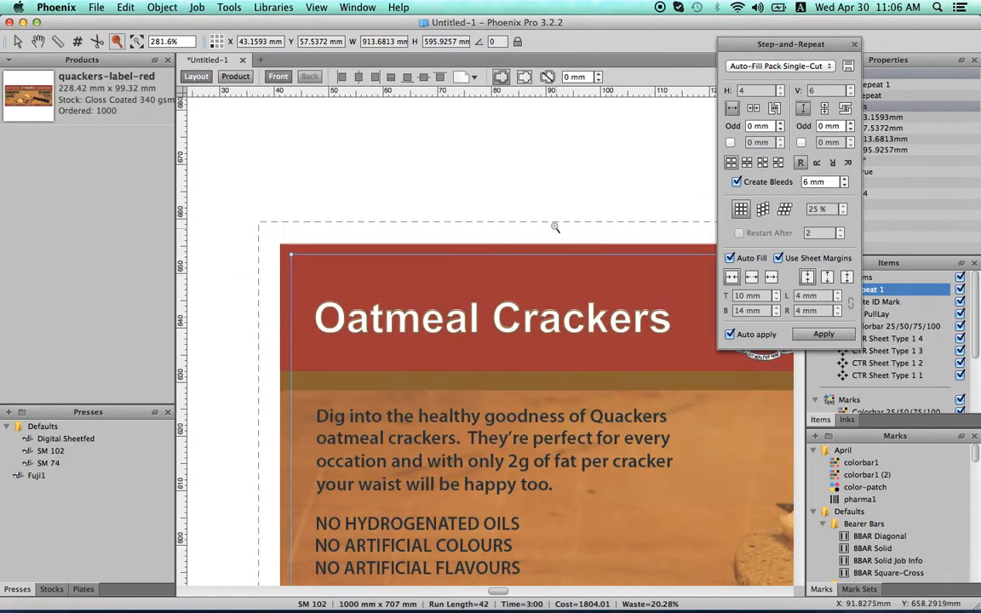
scroll(262, 236, "right", 10)
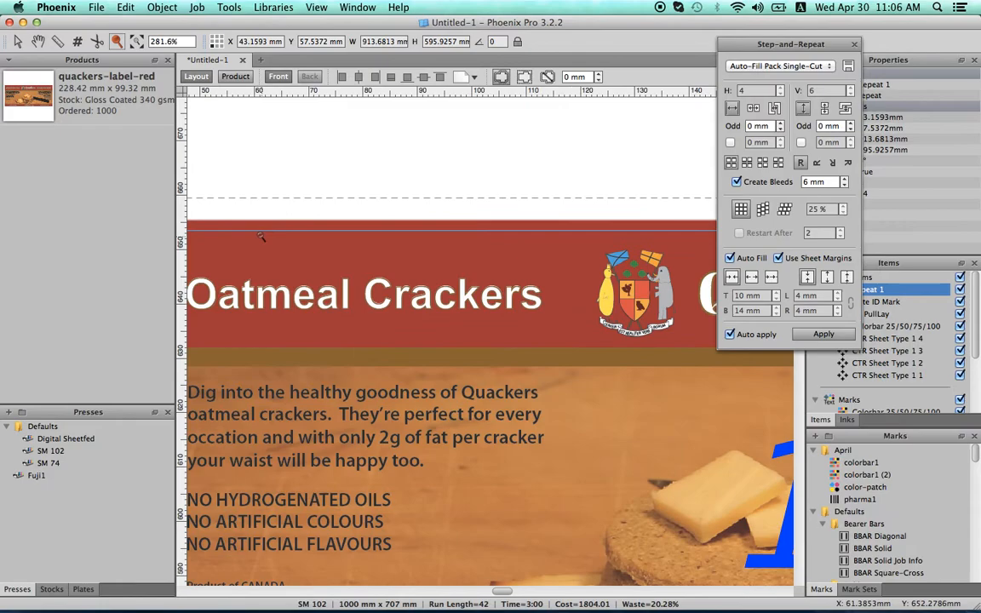
scroll(261, 235, "right", 10)
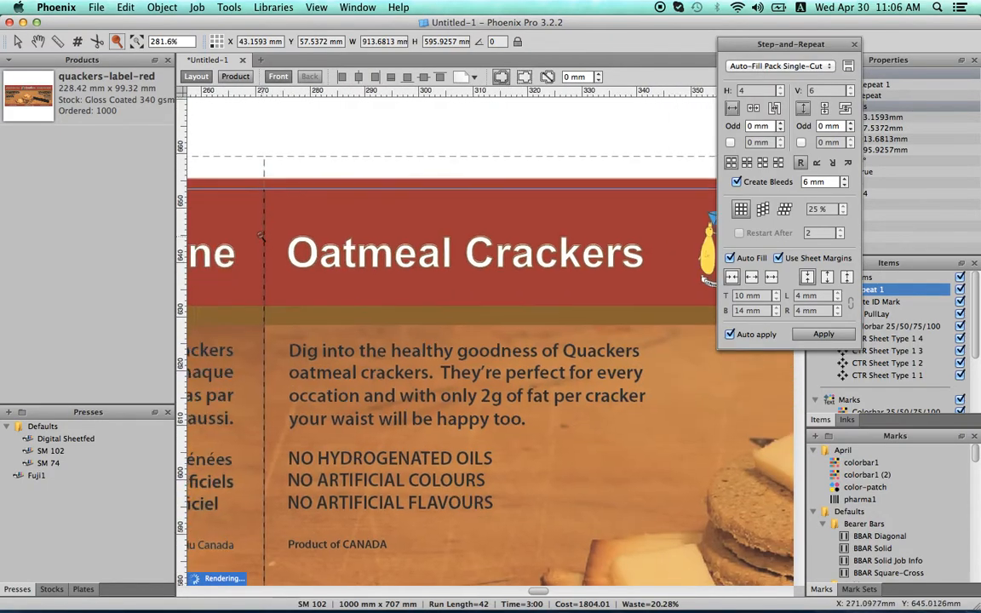
scroll(374, 151, "left", 3)
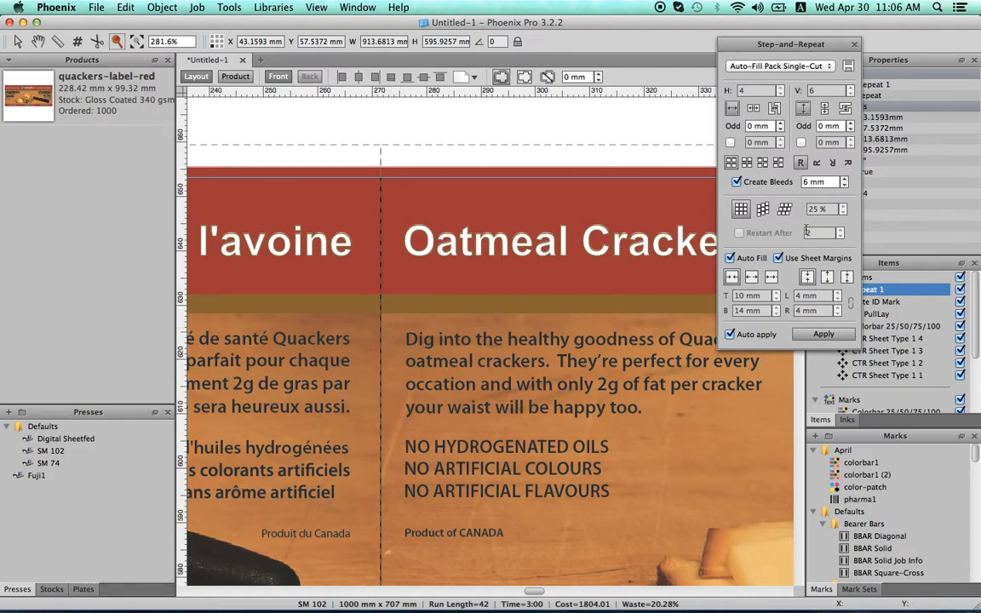
Step: Reduce the created bleeds to 2 mm and widen the odd horizontal gap between label columns to 6 mm
left_click(844, 186)
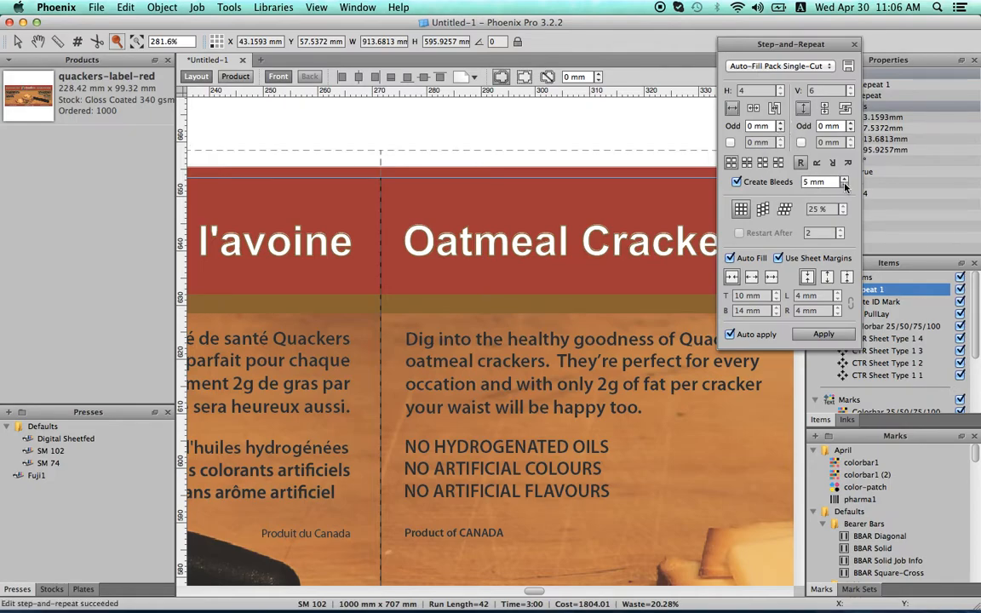
left_click(780, 125)
left_click(781, 125)
left_click(780, 125)
left_click(780, 125)
left_click(781, 125)
left_click(781, 125)
left_click(780, 125)
left_click(779, 131)
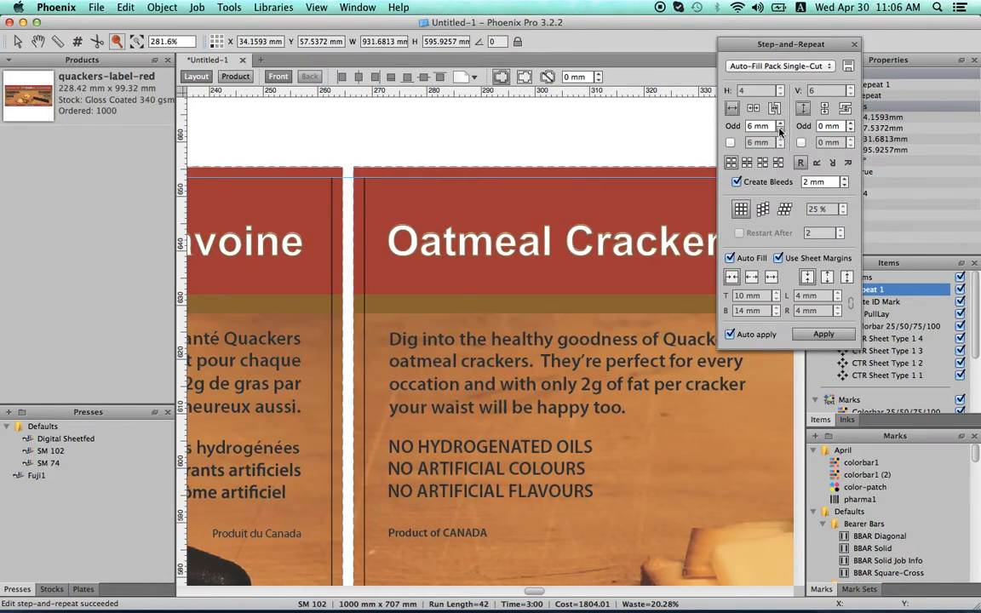
Step: Narrow the odd horizontal gap to 3 mm and show the whole sheet with the selection tool active
left_click(780, 131)
left_click(780, 130)
left_click(779, 131)
left_click(780, 130)
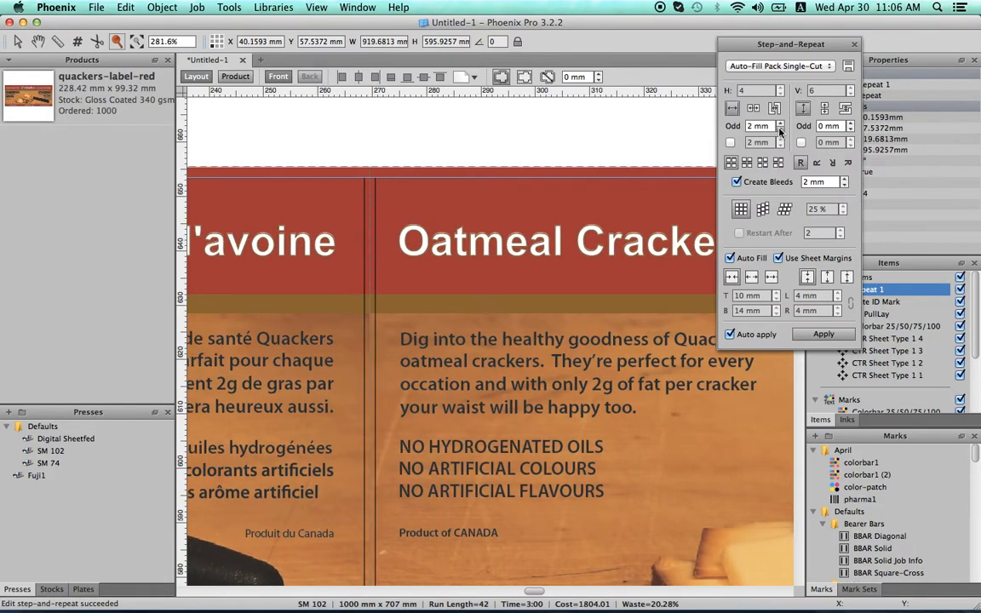
left_click(780, 130)
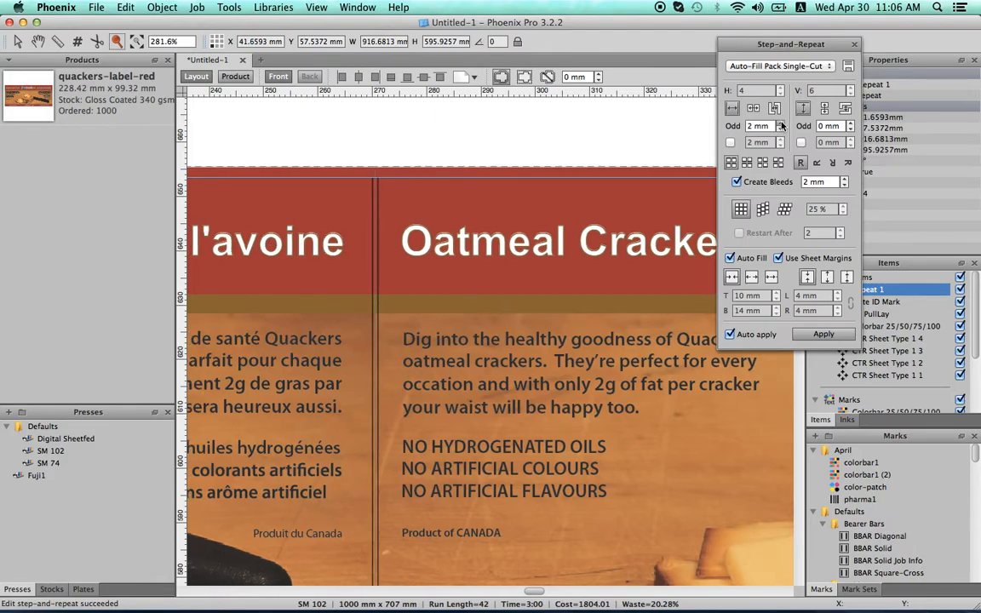
left_click(779, 123)
key("super+0")
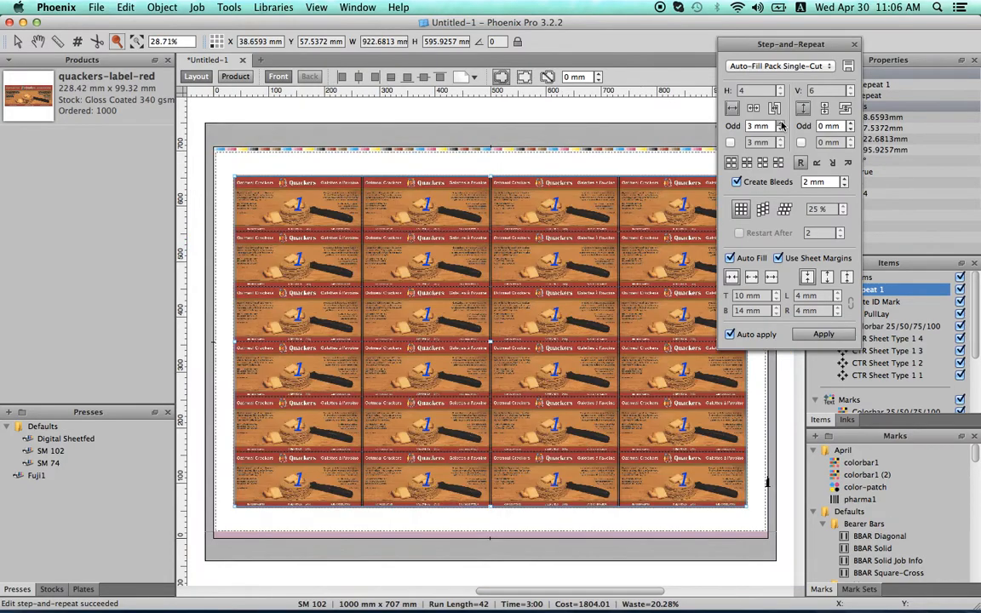
key("v")
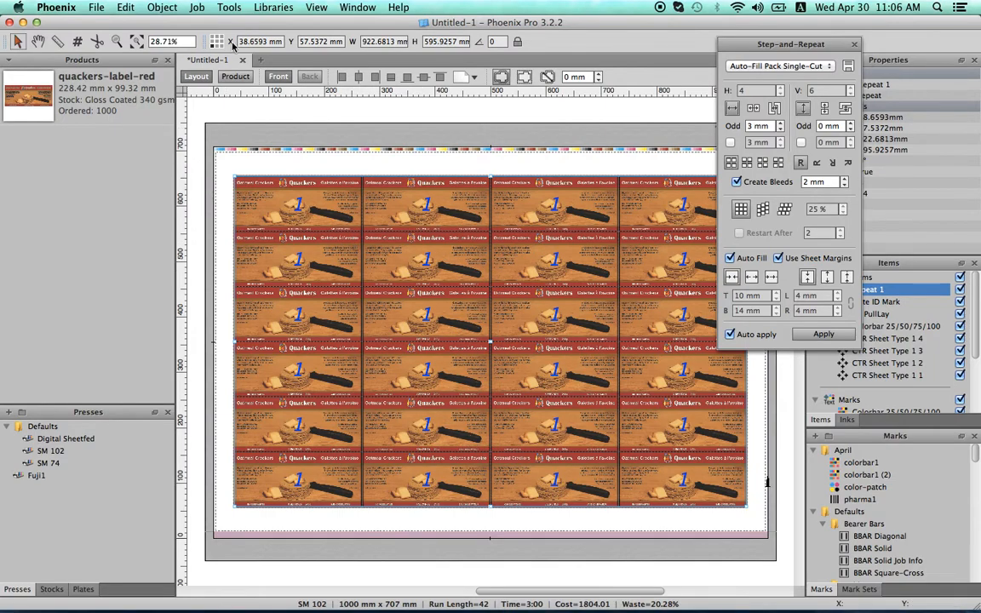
Step: Open the Media Tool to check the sheet's content margins, and close it
left_click(229, 7)
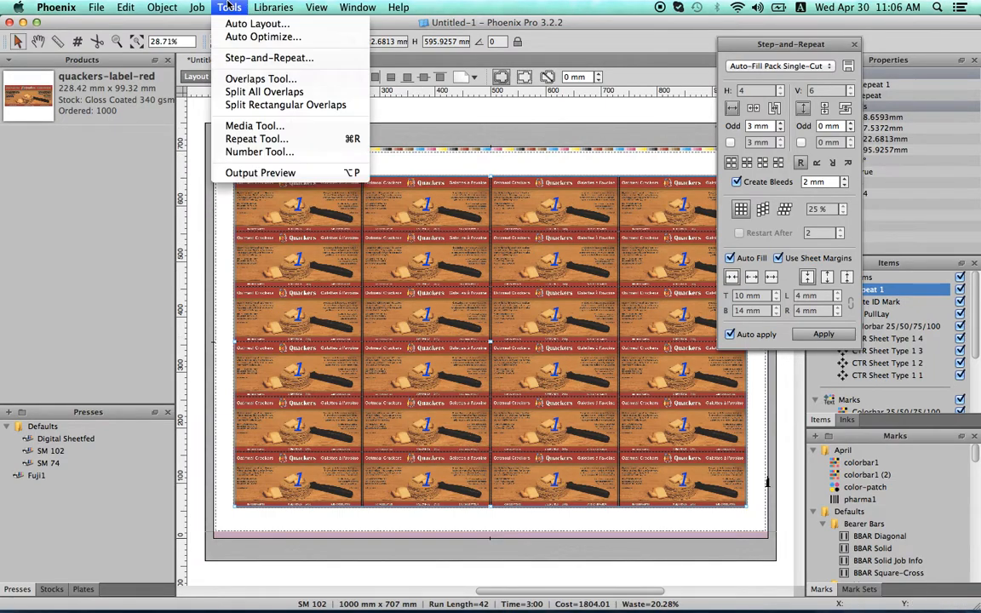
left_click(255, 125)
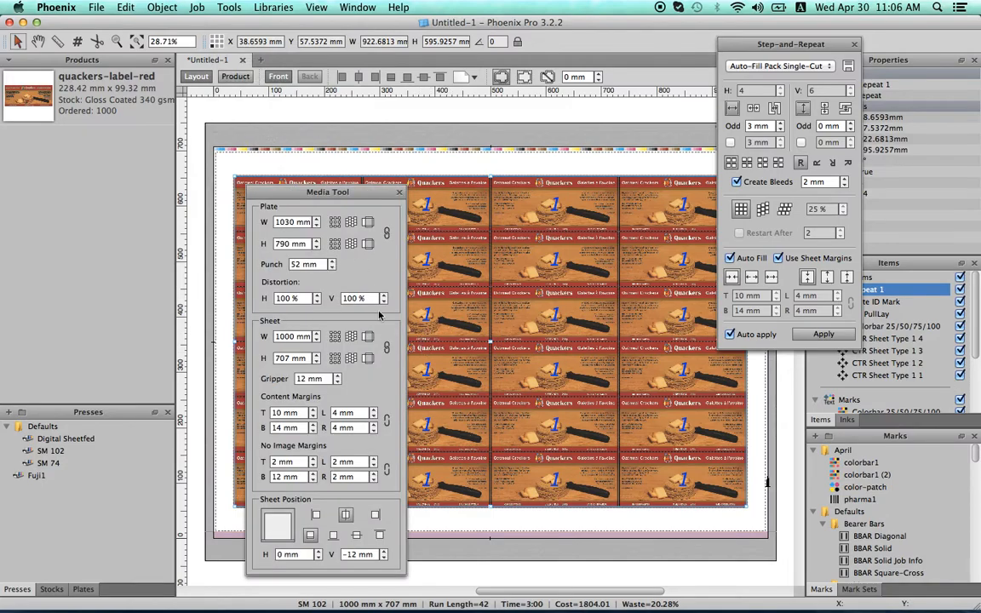
left_click(400, 192)
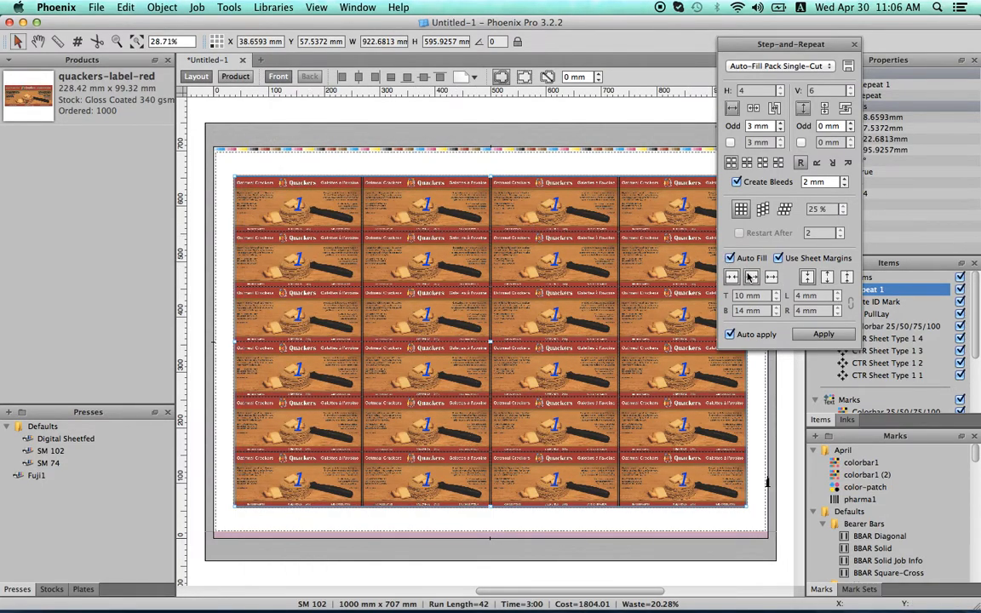
Step: Stop using the sheet margins for the repeat, link the four custom margins, and set them to 0 mm
left_click(777, 258)
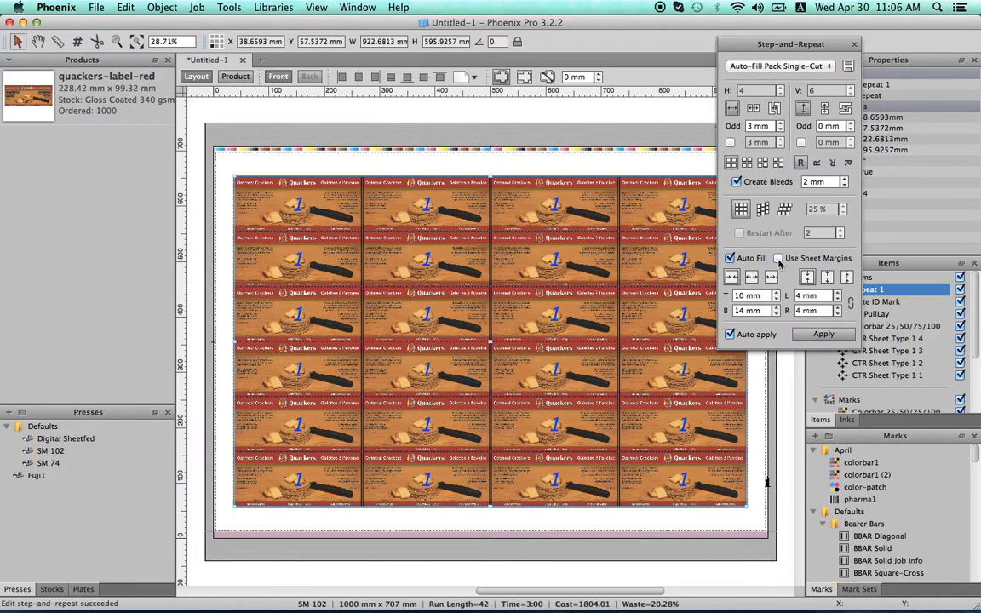
left_click_drag(766, 295, 698, 292)
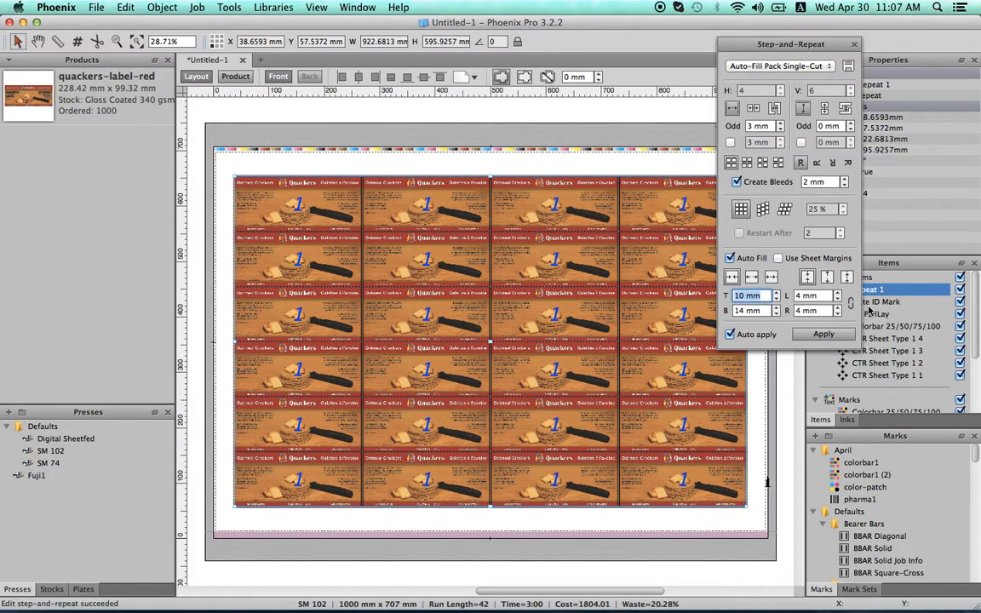
left_click(850, 303)
type("0")
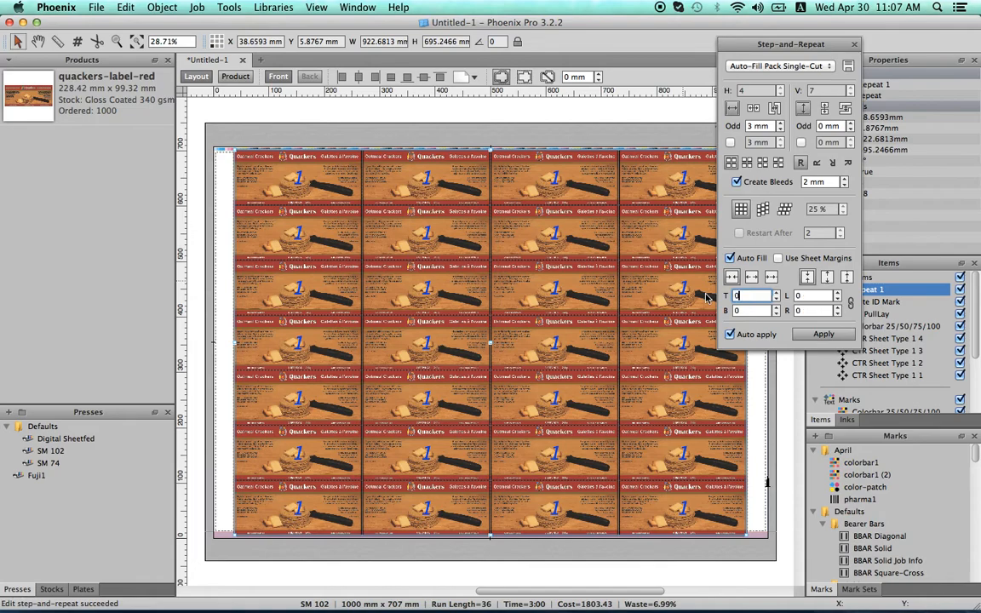
key("Return")
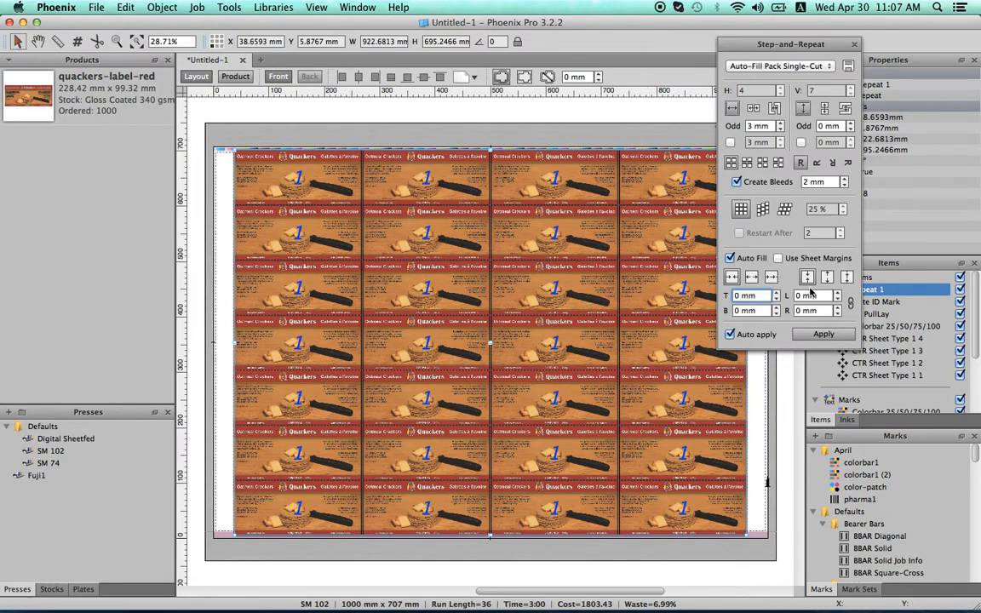
Step: Increase the linked custom margins on all four sides of the repeat to 6 mm
left_click(778, 294)
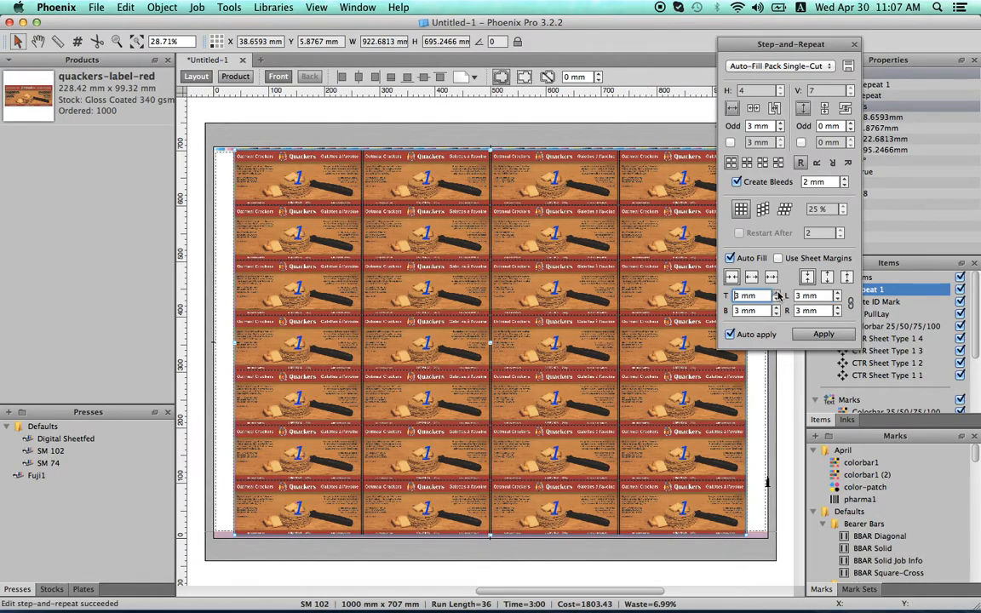
left_click(775, 309)
left_click(776, 293)
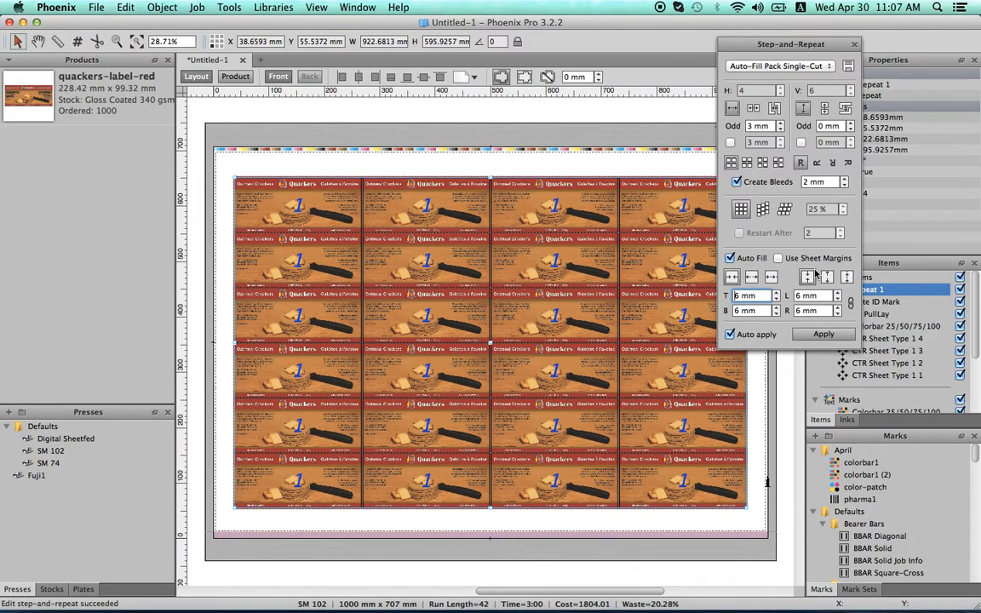
Step: Use the sheet margins again for the Quackers repeat and shift the Step-and-Repeat dialog aside
left_click(778, 258)
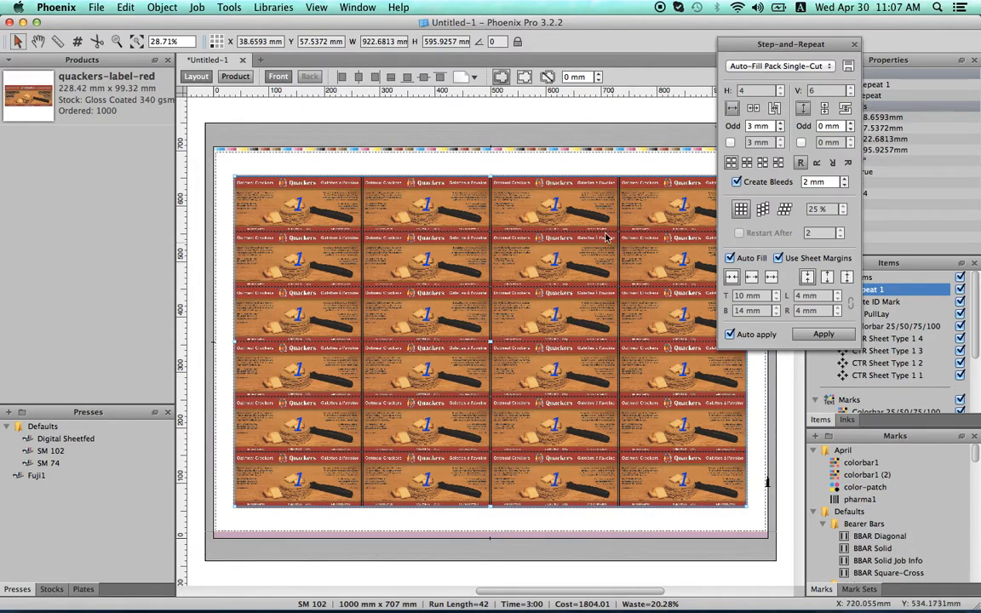
left_click_drag(798, 48, 831, 61)
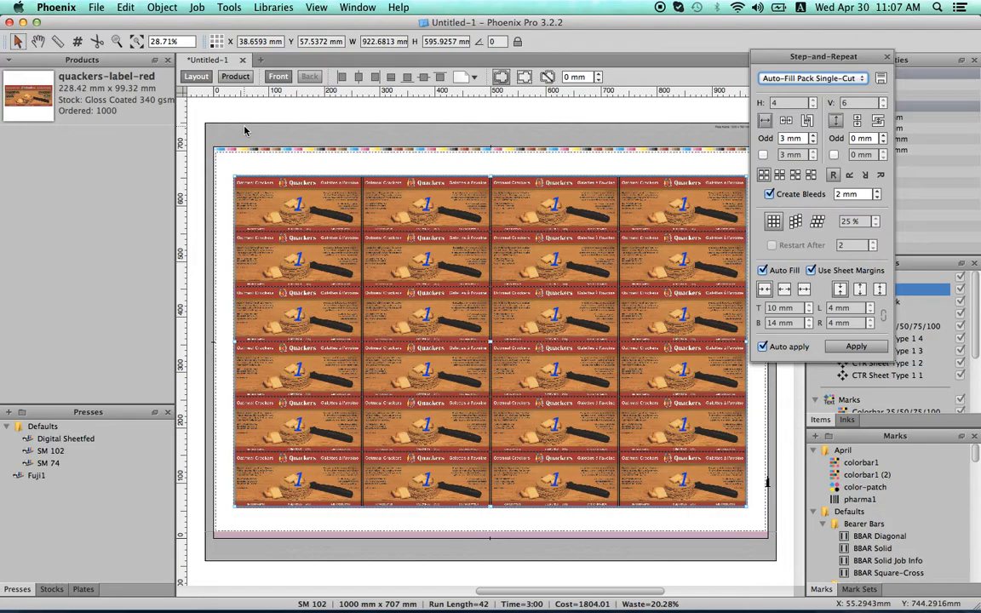
Step: Create a new job and assign it the SM 102 press
left_click(261, 61)
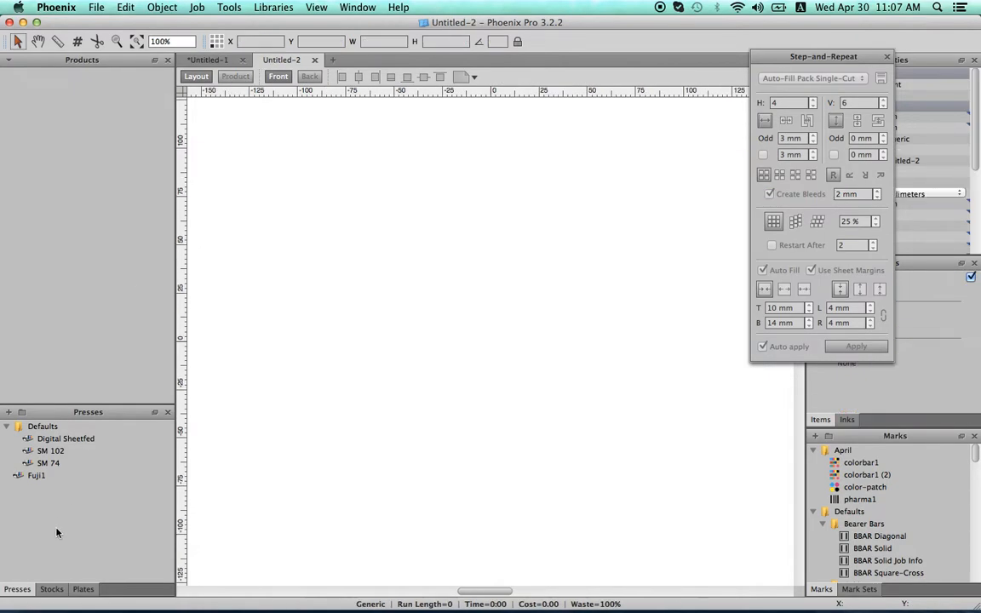
left_click_drag(47, 455, 237, 416)
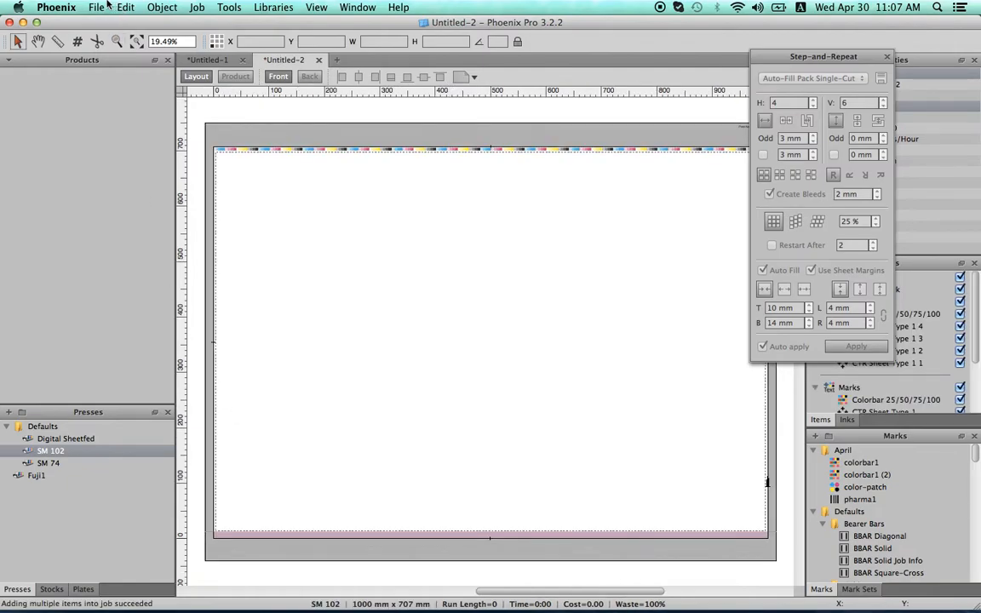
Step: Create a new product from the jj-label artwork in the Desktop's Samples folder, keeping 1000 ordered, Gloss Coated 340 gsm stock and either grain
left_click(96, 7)
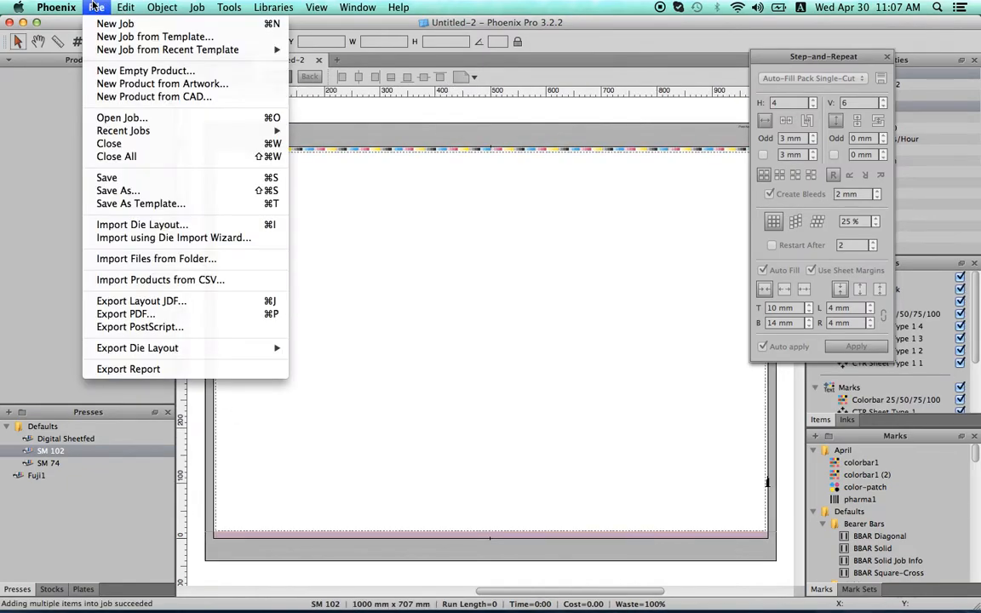
left_click(124, 84)
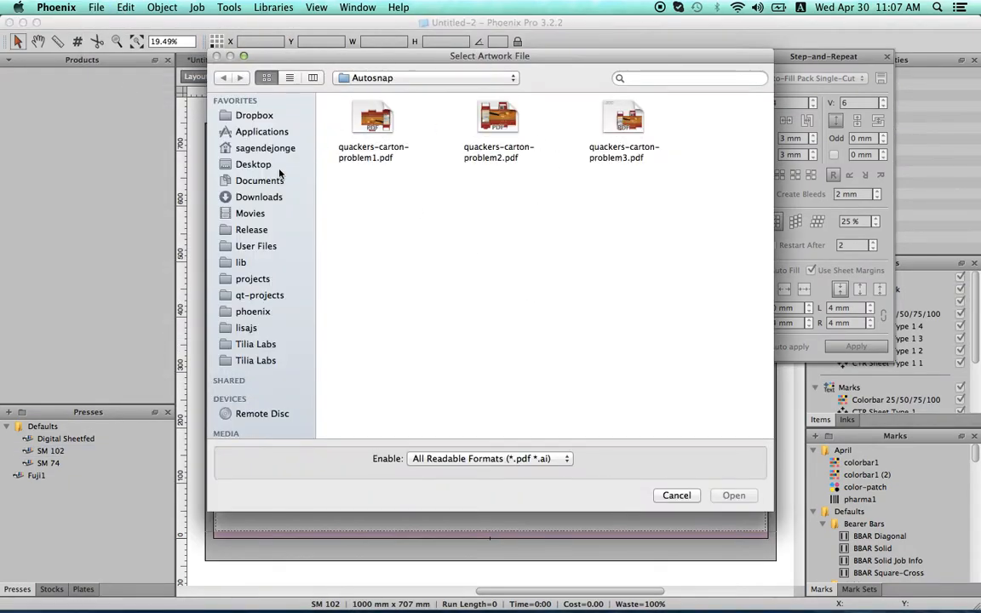
left_click(256, 165)
left_click(371, 272)
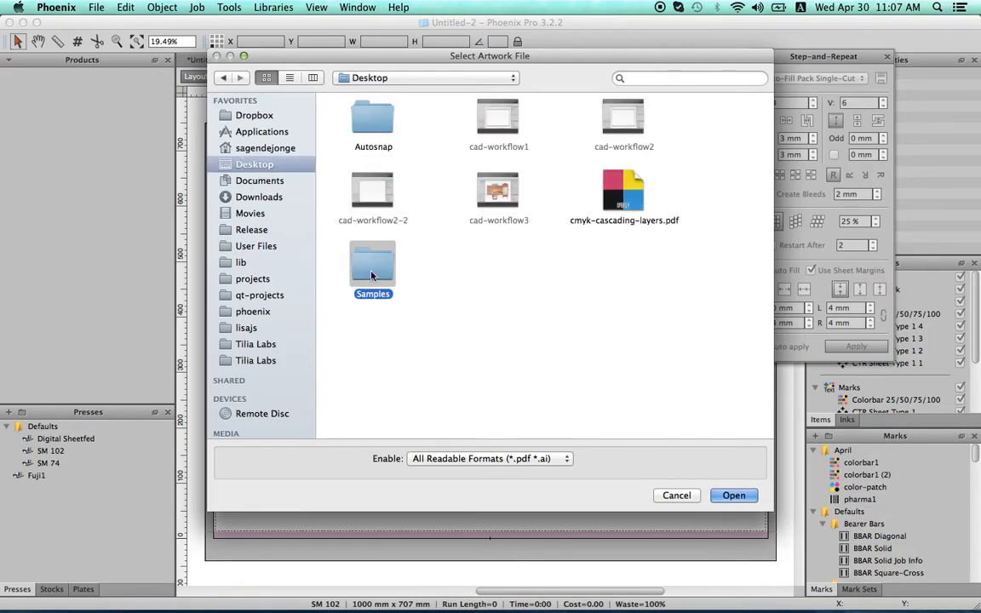
double_click(372, 269)
double_click(623, 119)
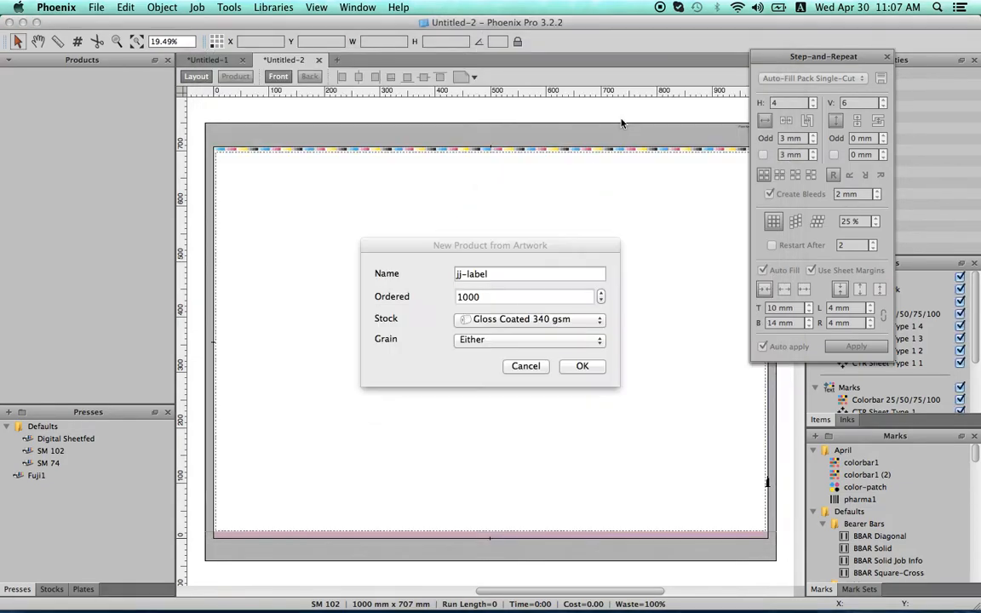
left_click(583, 366)
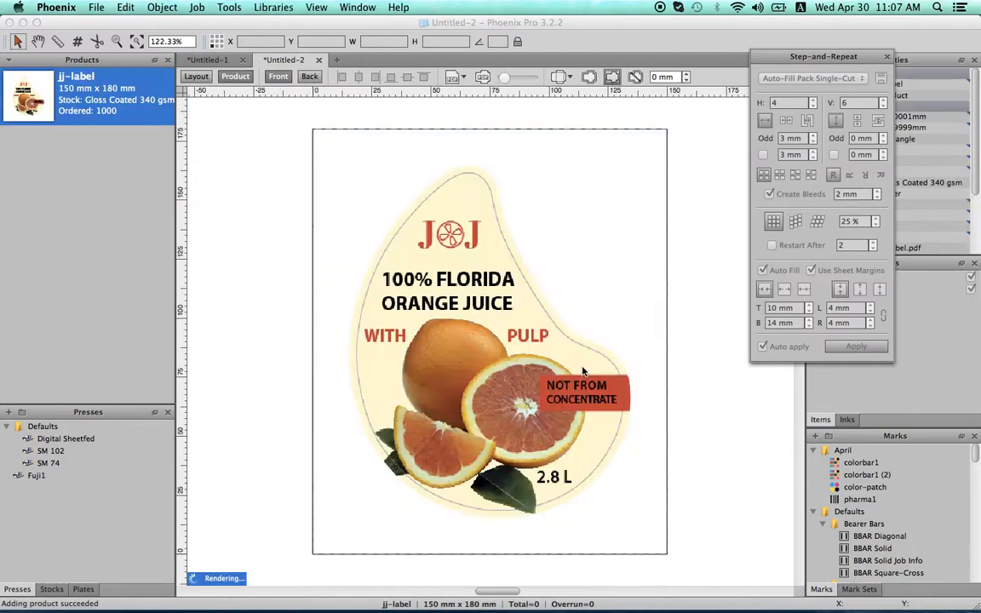
Step: Close the Step-and-Repeat dialog and temporarily hide the jj-label artwork to inspect the product's die shape
left_click(886, 56)
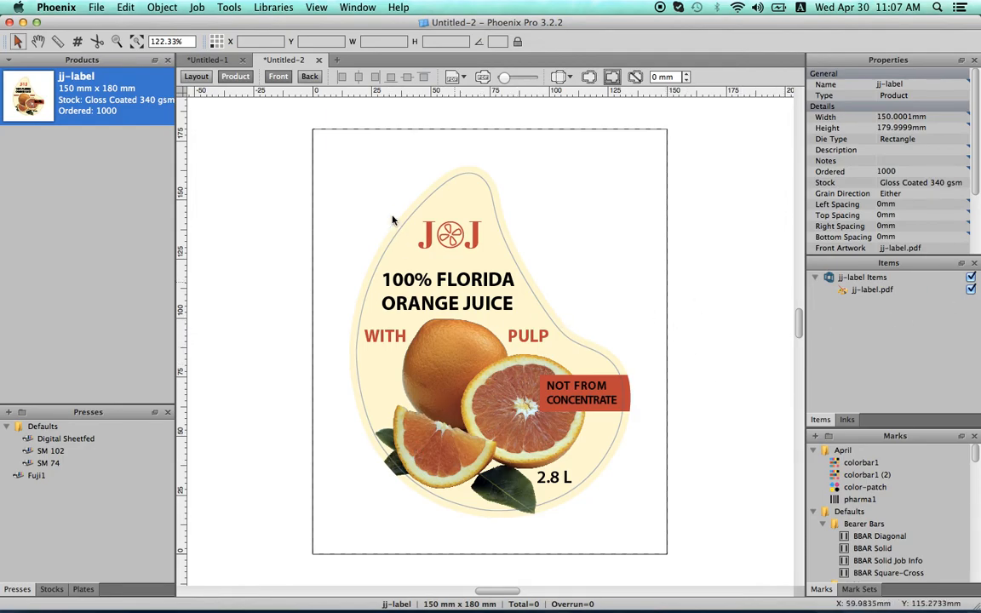
left_click(970, 290)
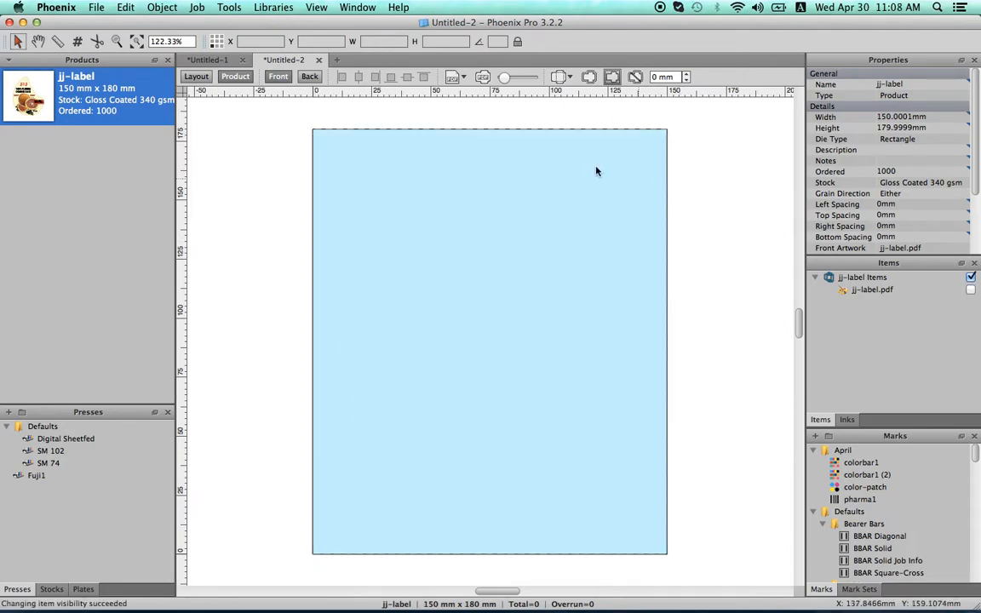
left_click(970, 291)
Step: Place the rectangular jj-label on the sheet and fill it with Step-and-Repeat, turning alternate rows by 180 degrees
left_click(195, 76)
left_click_drag(51, 99, 385, 322)
right_click(385, 322)
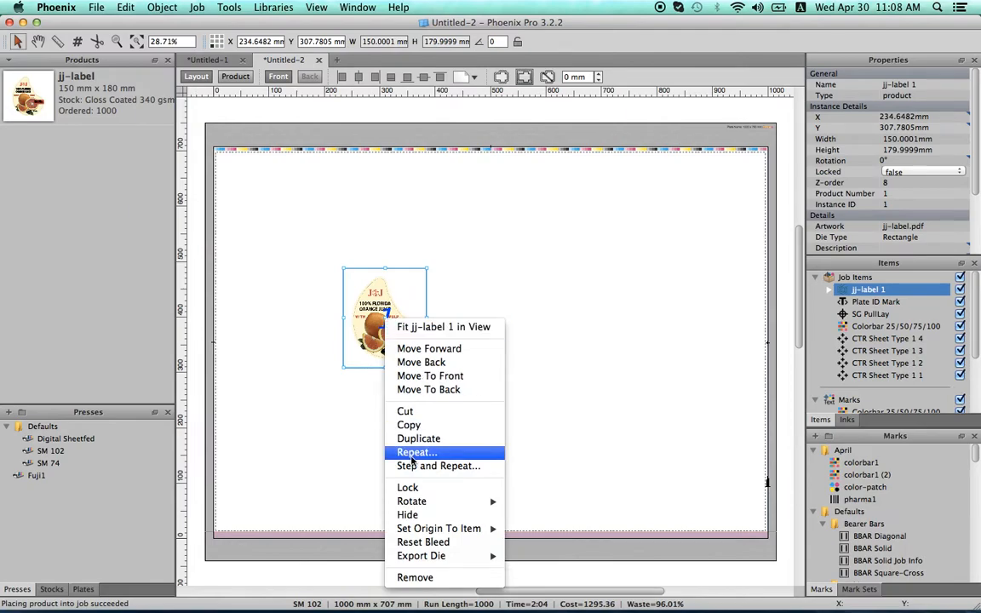
left_click(409, 463)
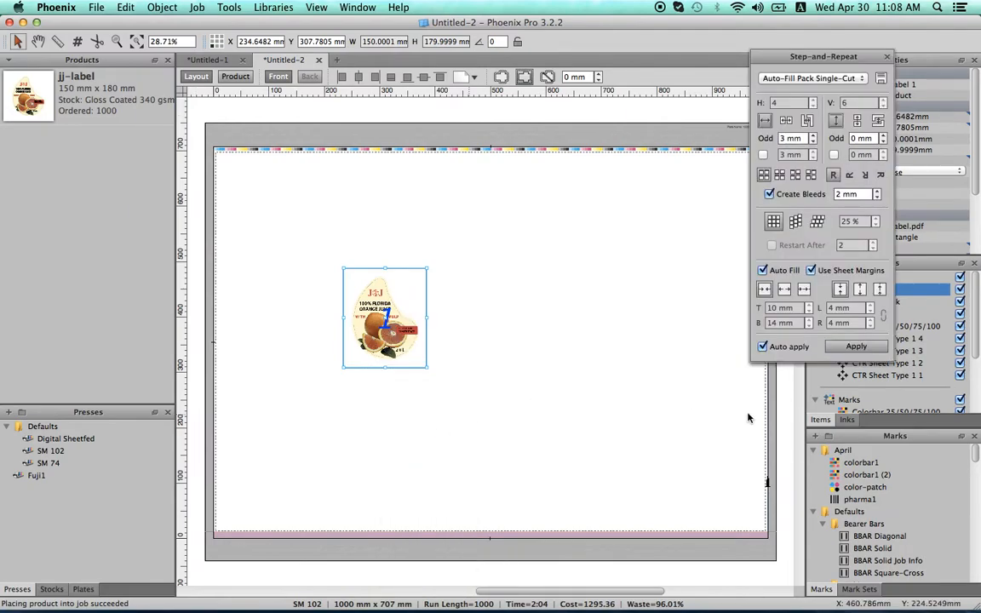
left_click(855, 346)
left_click(780, 176)
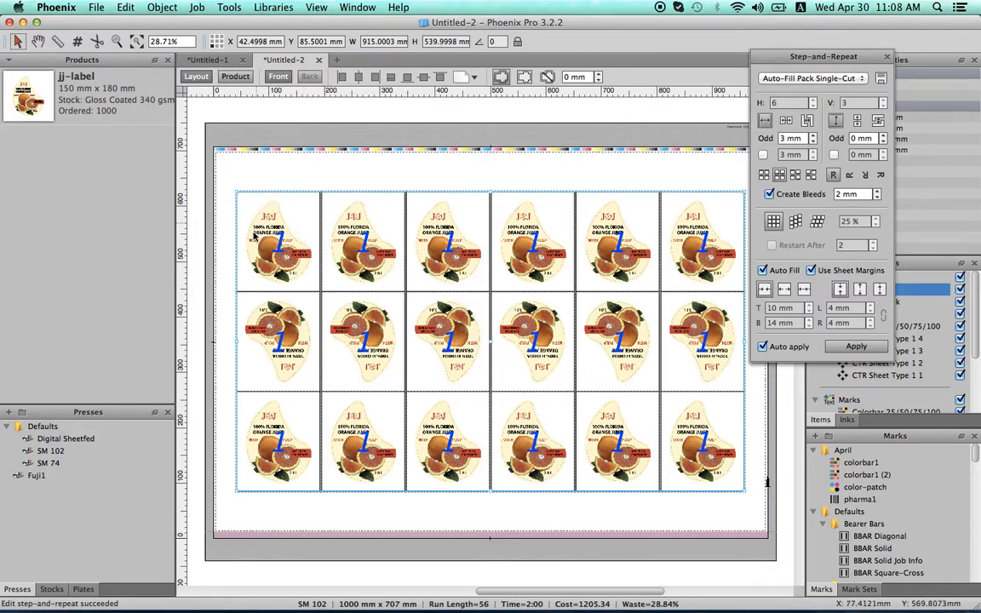
Step: Delete the repeat from the sheet, open the jj-label product for editing and close the Step-and-Repeat dialog
key("Delete")
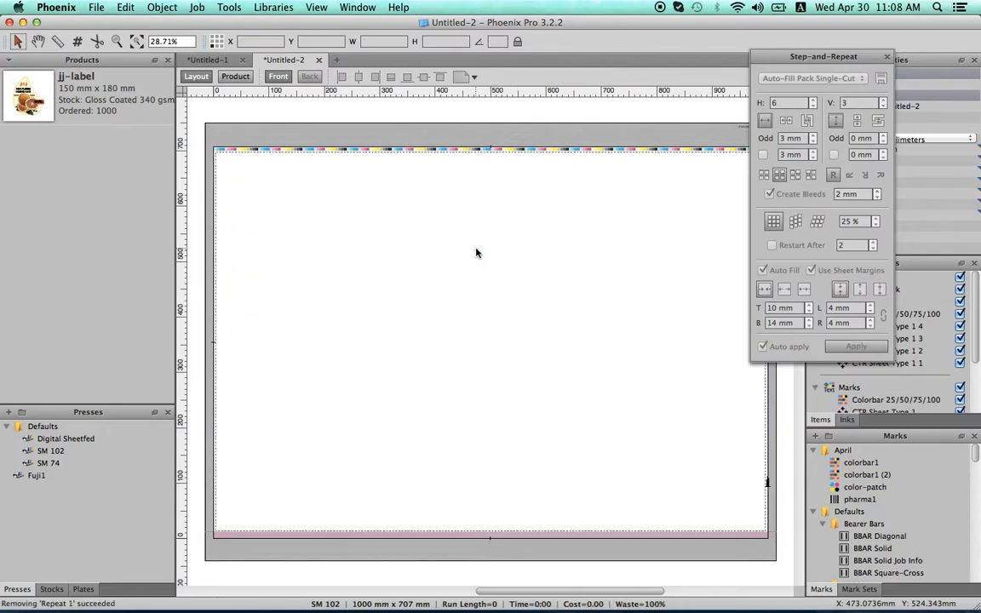
double_click(81, 111)
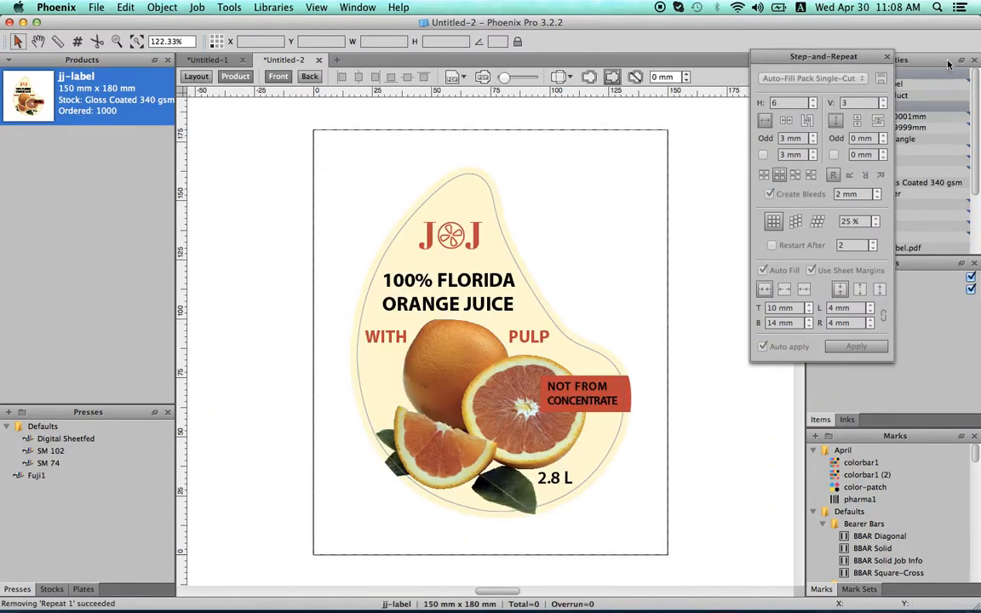
left_click(886, 57)
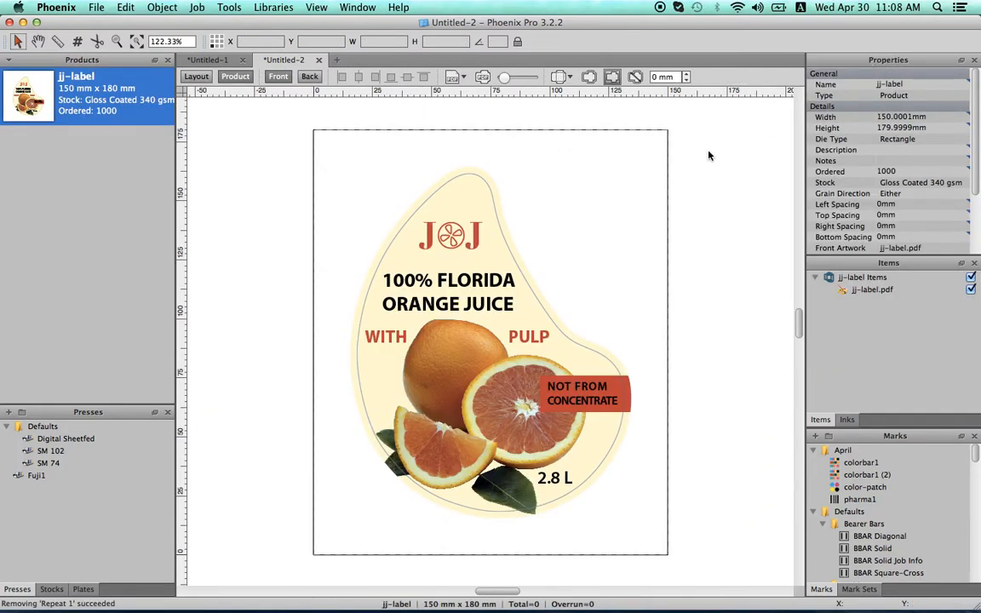
Step: Derive the jj-label die shape from its artwork, using the TiliaCut ink for cuts and None for creases
left_click(563, 77)
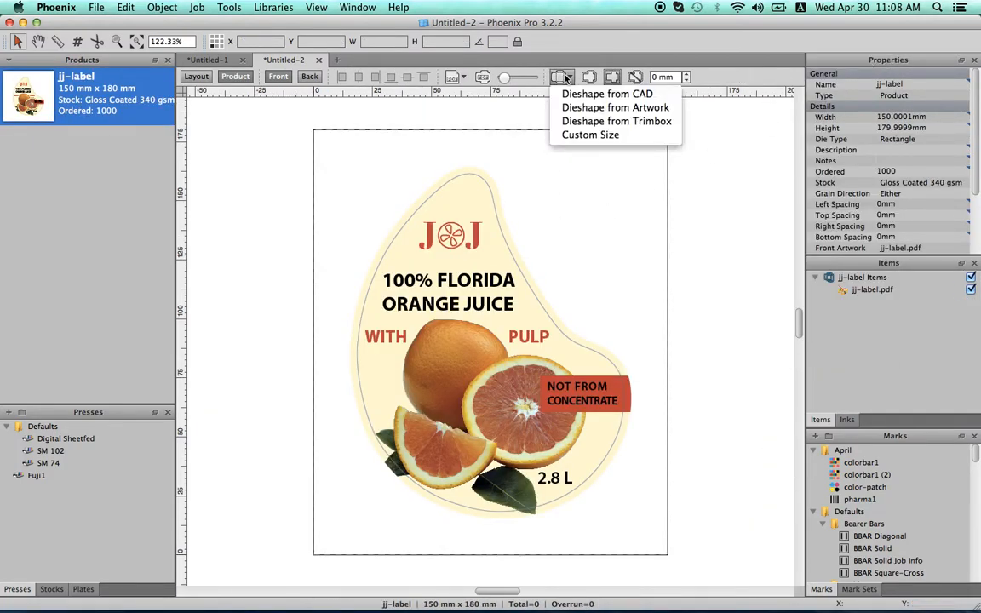
left_click(590, 111)
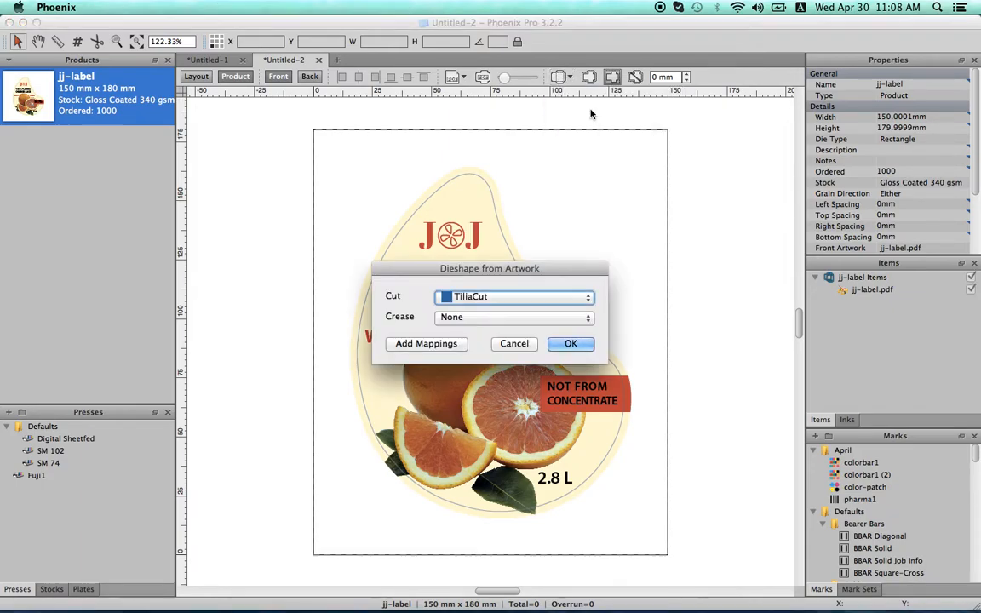
left_click_drag(469, 276, 611, 117)
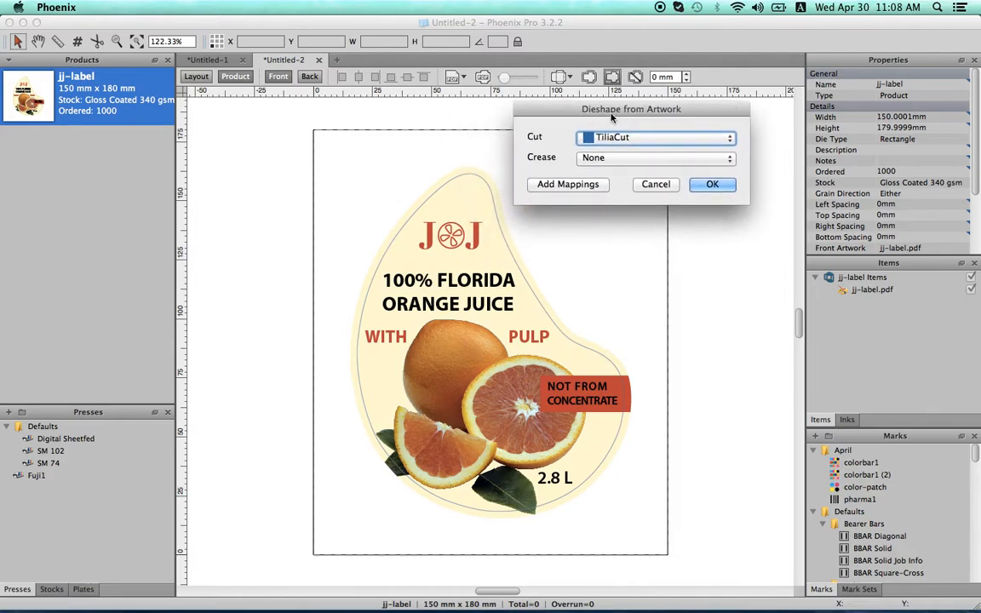
left_click(713, 184)
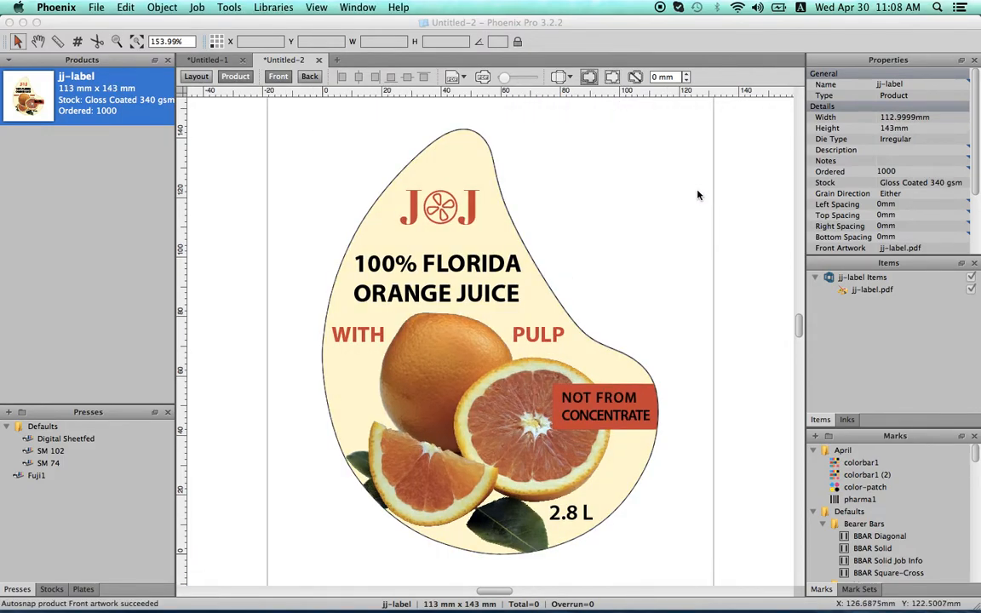
Step: Add a 2 mm bleed around the jj-label's cutline and check the irregular shape with the artwork temporarily hidden
left_click(686, 75)
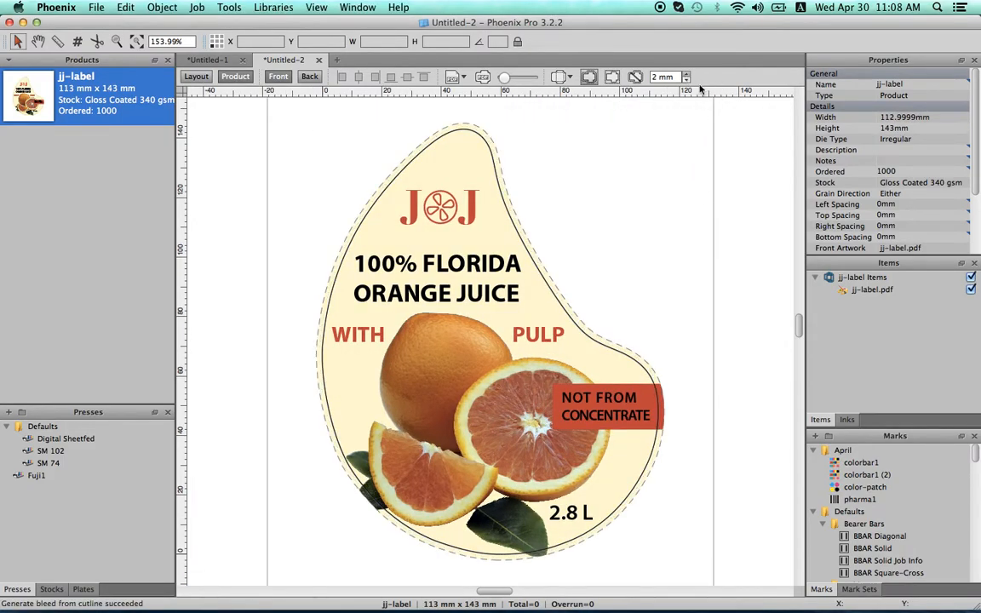
left_click(970, 289)
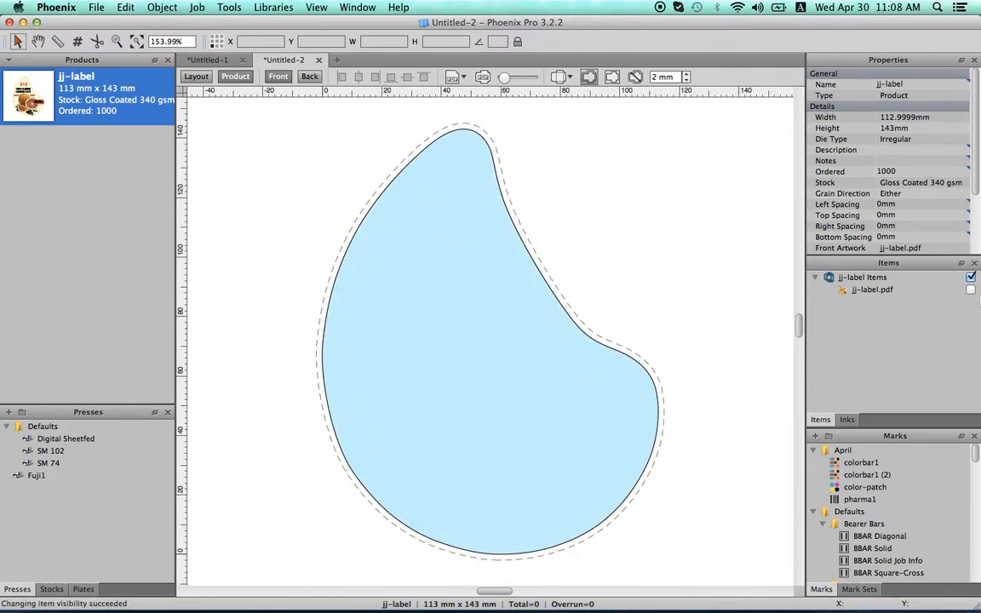
left_click(971, 289)
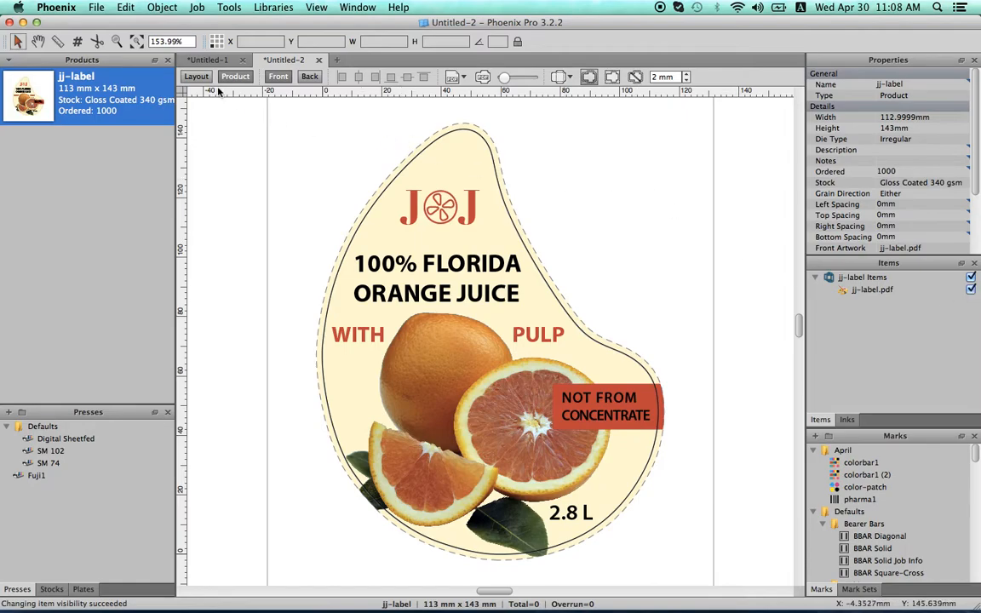
Step: Place the irregular jj-label on the sheet and apply an auto-filled Step-and-Repeat with alternate rows rotated
left_click(195, 77)
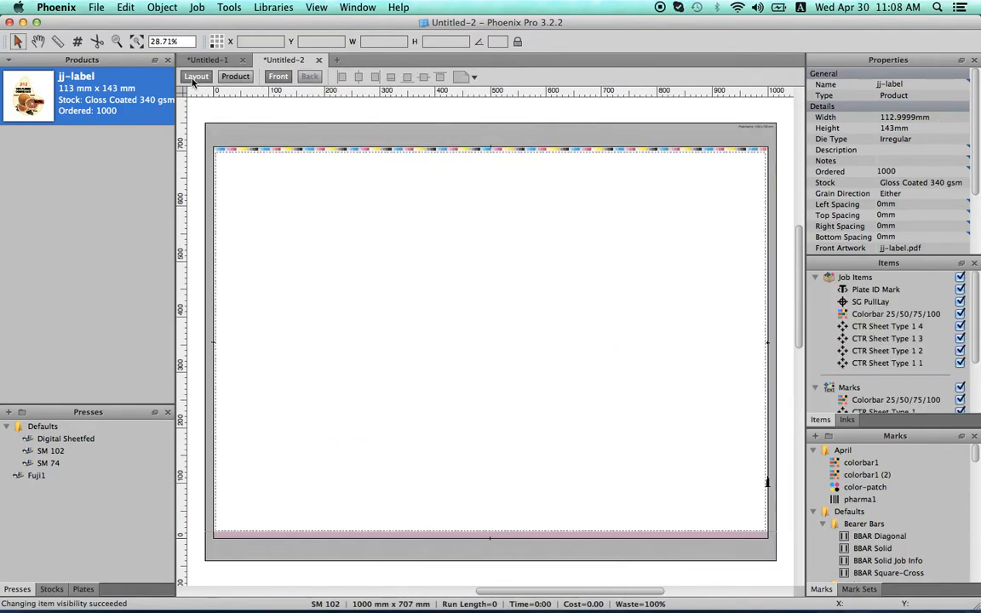
left_click_drag(28, 100, 349, 289)
right_click(356, 297)
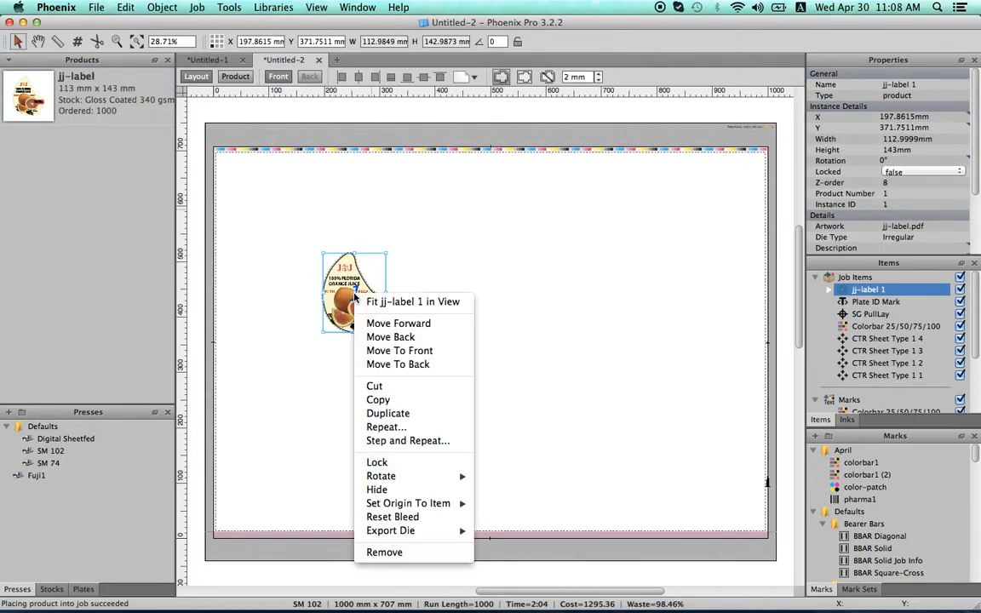
left_click(376, 439)
left_click(854, 347)
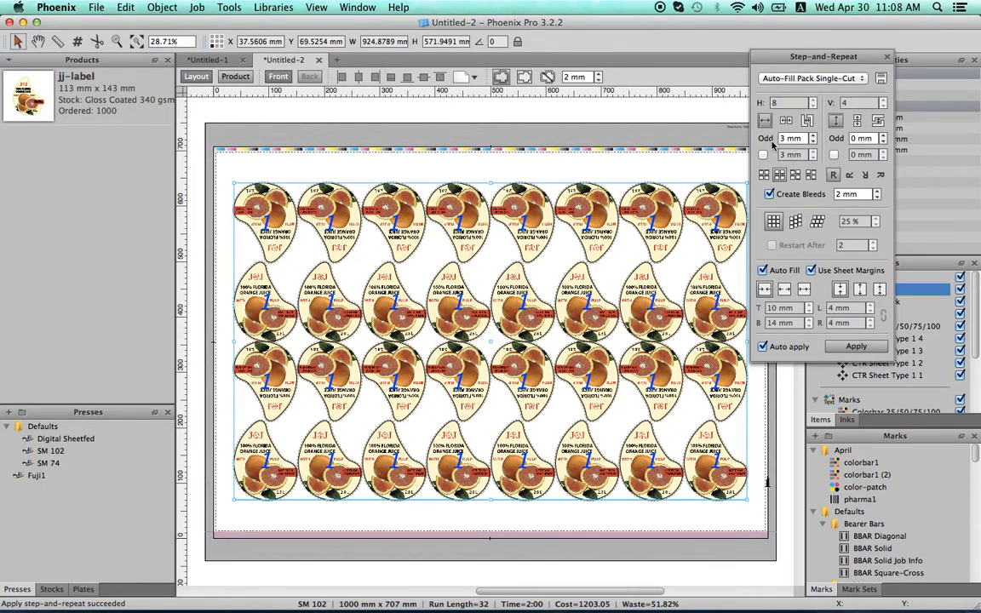
Step: Lower the repeat's odd vertical gap to -15 mm and enable a separate even vertical gap
left_click(881, 144)
left_click(881, 145)
left_click(881, 145)
left_click(881, 145)
left_click(881, 144)
left_click(881, 144)
left_click(881, 144)
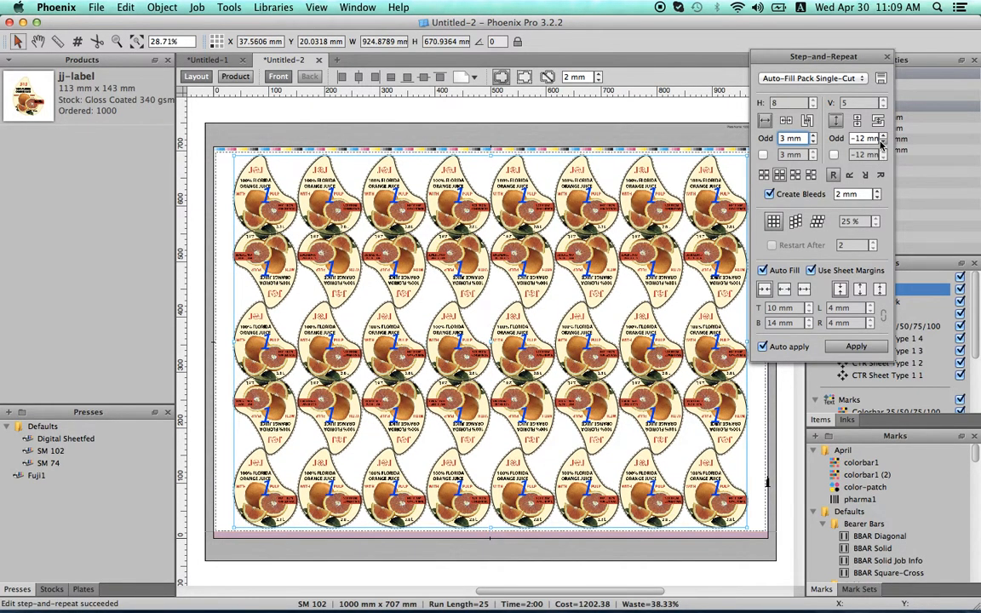
left_click(881, 145)
left_click(881, 145)
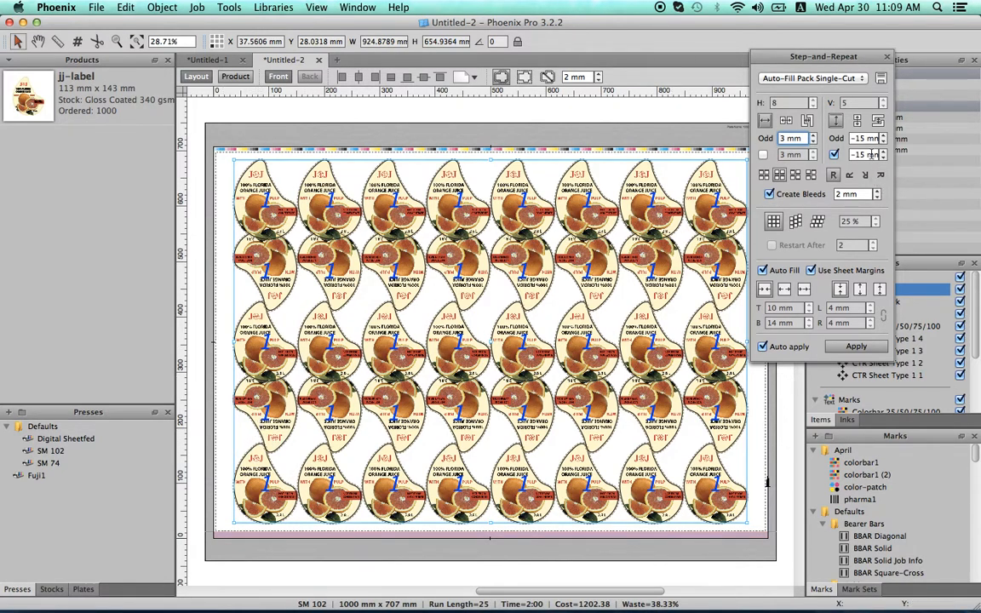
Step: Set the even vertical gap of the repeat to 0 mm and apply it
left_click(869, 154)
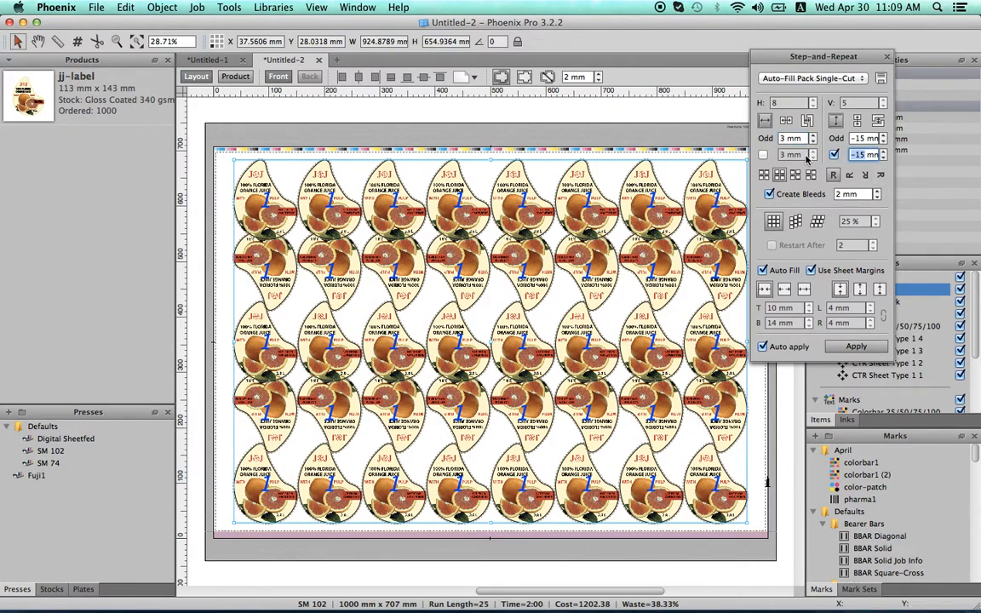
left_click(847, 345)
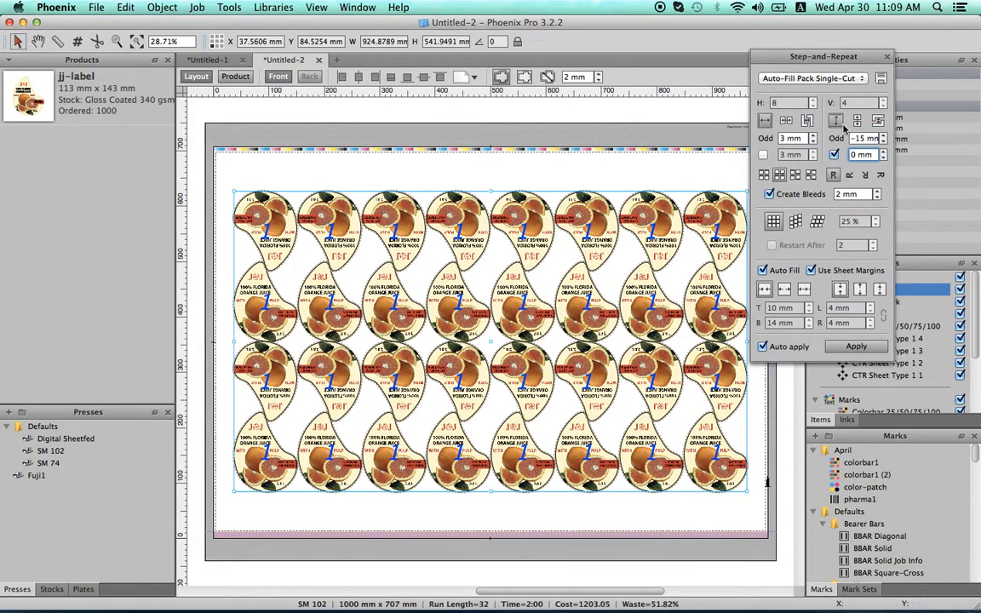
Step: Switch the repeat to shape-to-shape gaps, disable the separate even vertical gap, and set the horizontal and vertical gaps to 2 mm
left_click(808, 121)
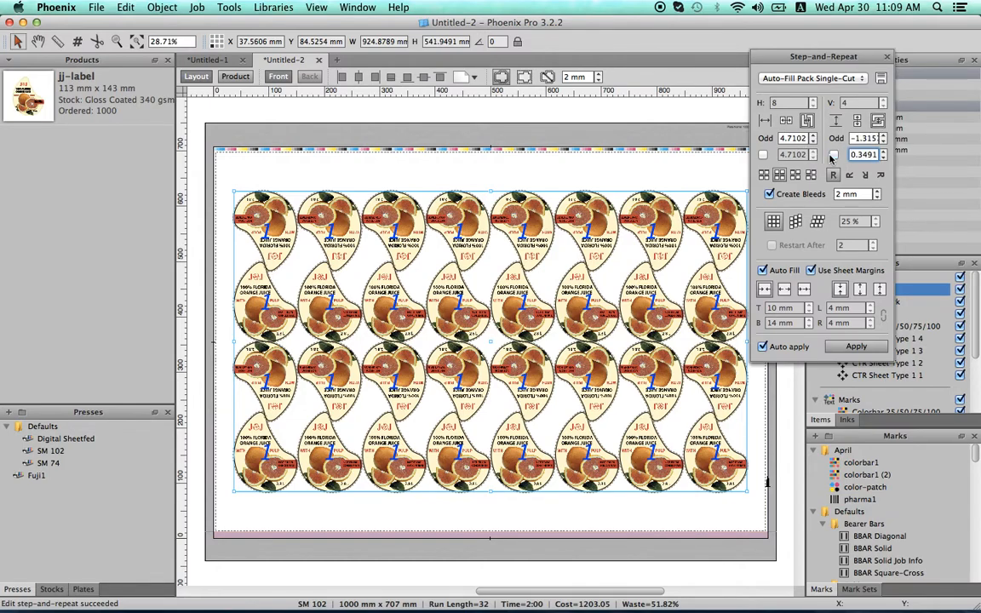
left_click(833, 155)
double_click(781, 138)
type("2")
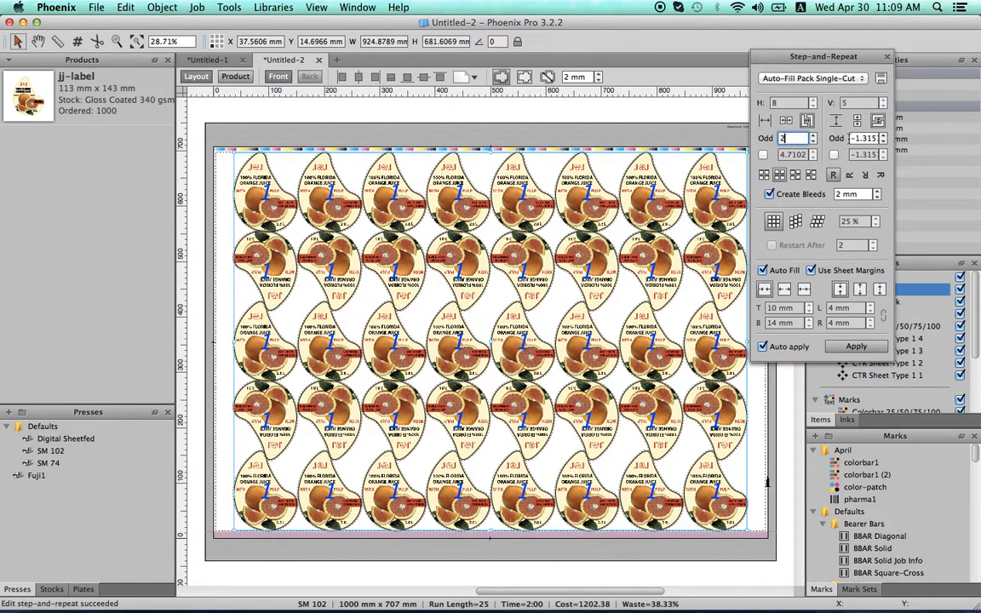
key("Tab")
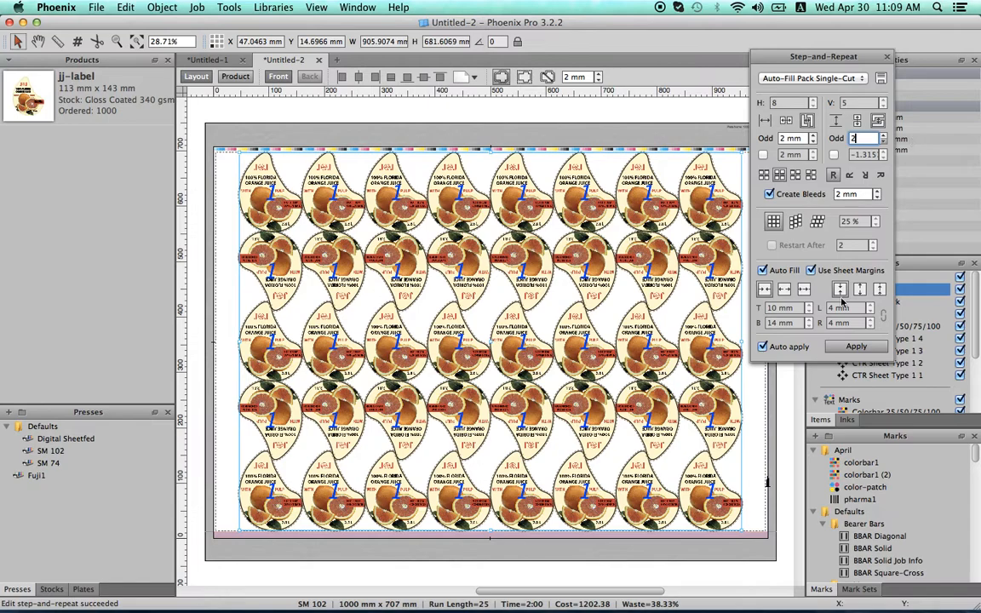
left_click(846, 347)
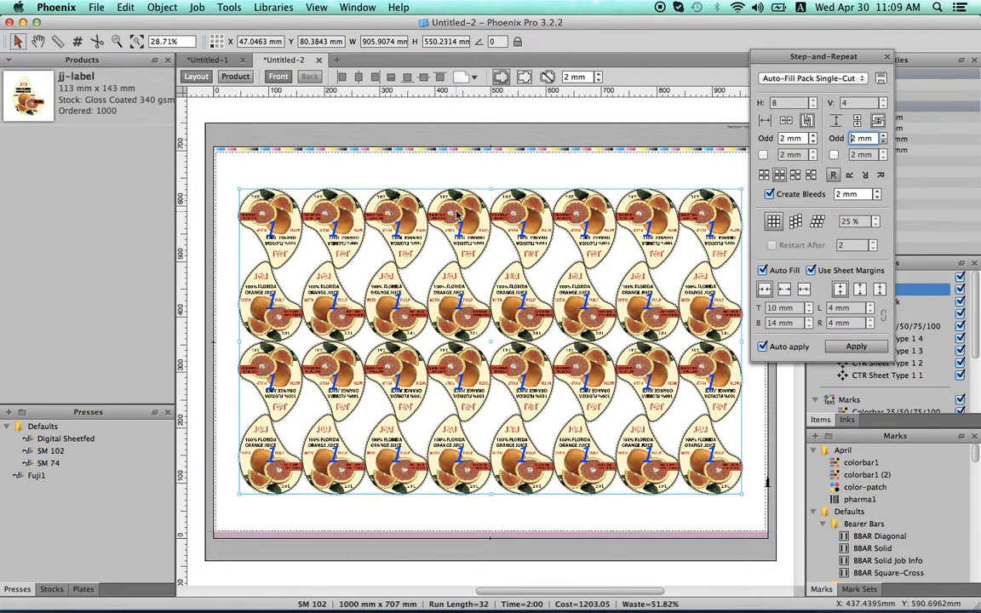
Step: Increase the repeat's odd horizontal gap to 5 mm while inspecting the spacing between two neighbouring labels up close
left_click(423, 255)
key("z")
left_click_drag(417, 206, 442, 225)
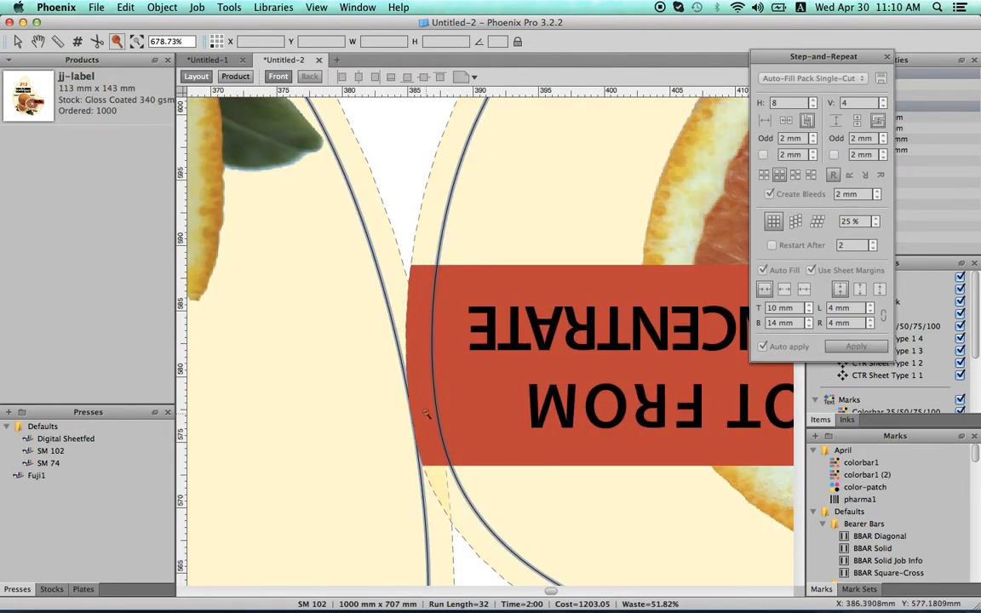
key("v")
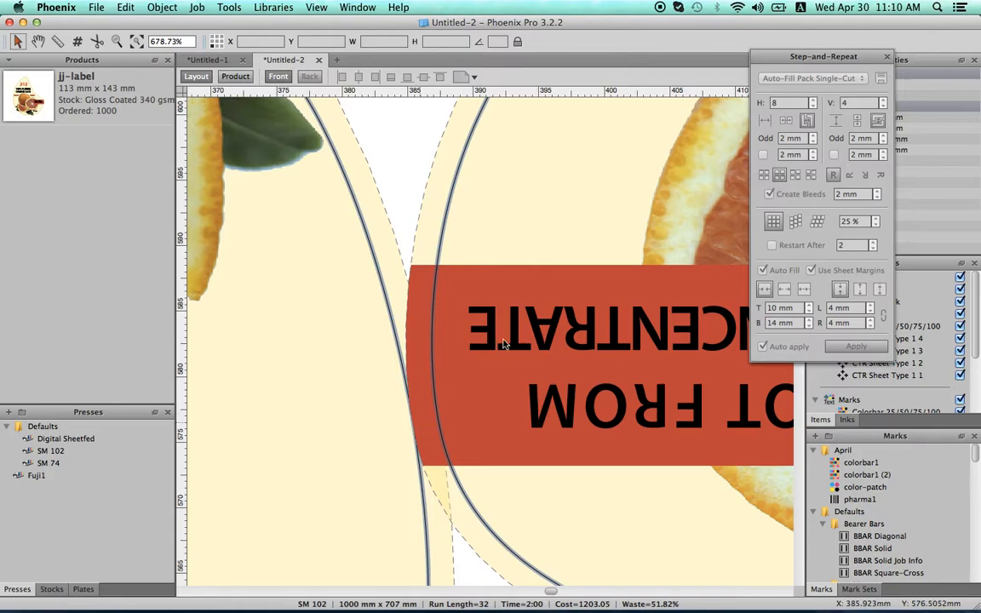
left_click(555, 315)
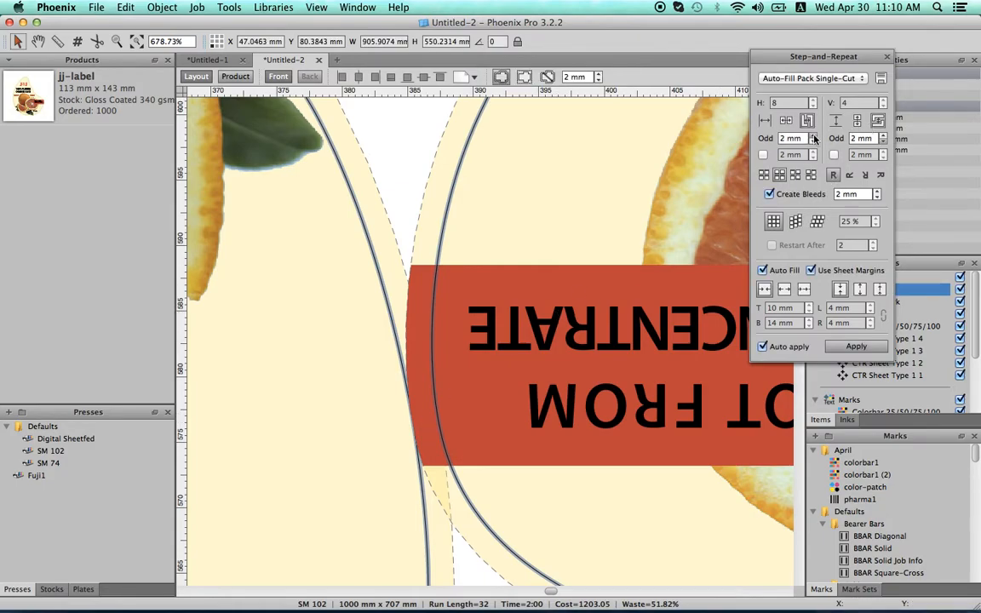
left_click(813, 136)
left_click(813, 136)
left_click(813, 137)
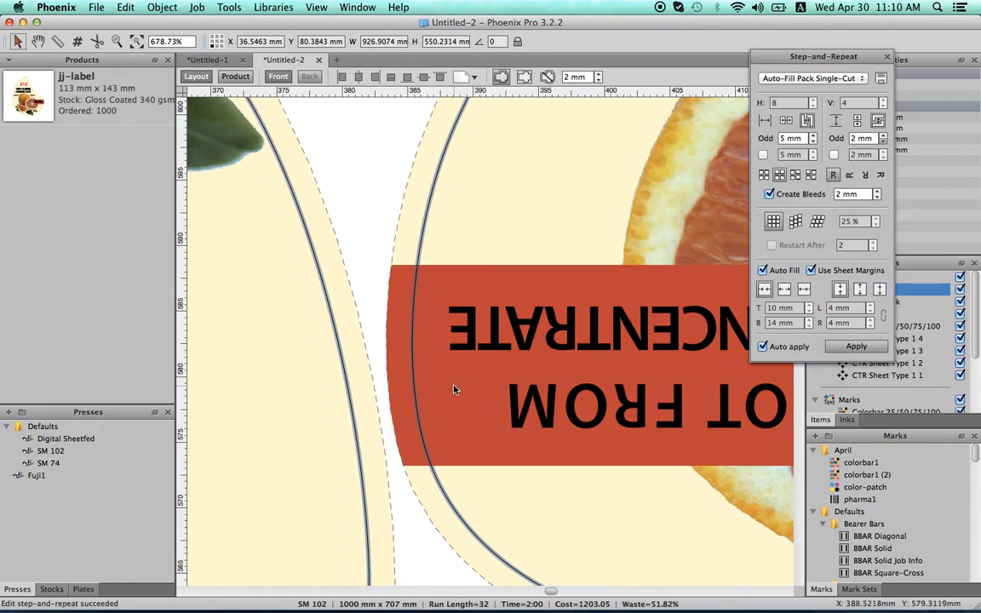
Step: Set the repeat's odd horizontal gap back to 2 mm and switch the repeat to the jj-label preset
key("super+0")
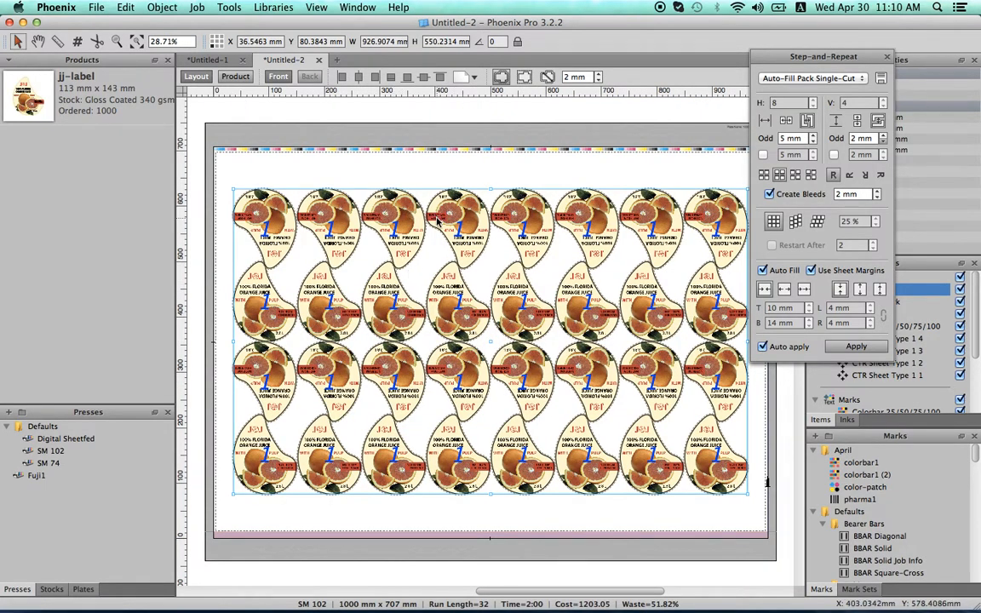
triple_click(802, 138)
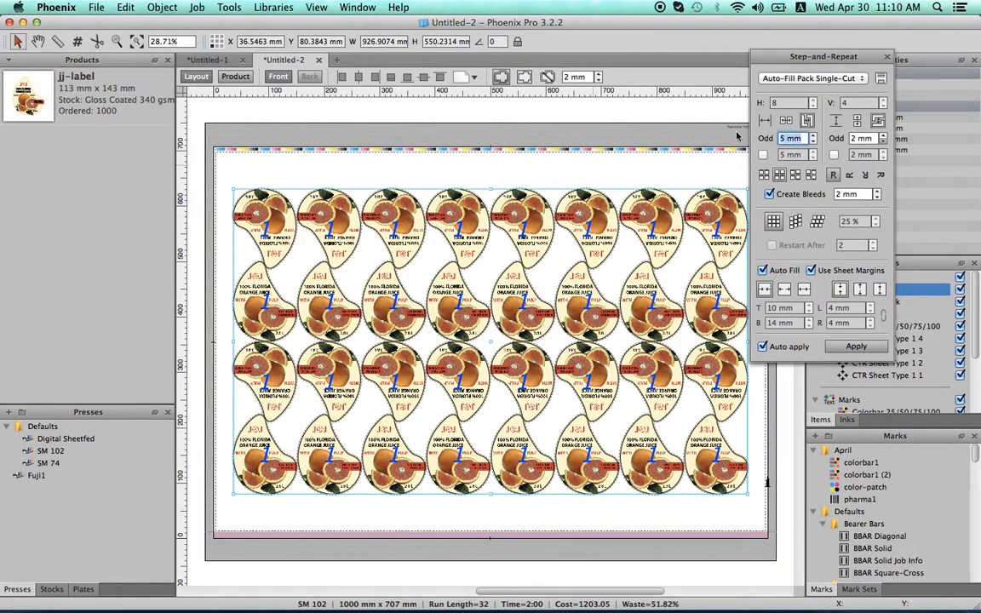
type("2")
key("Return")
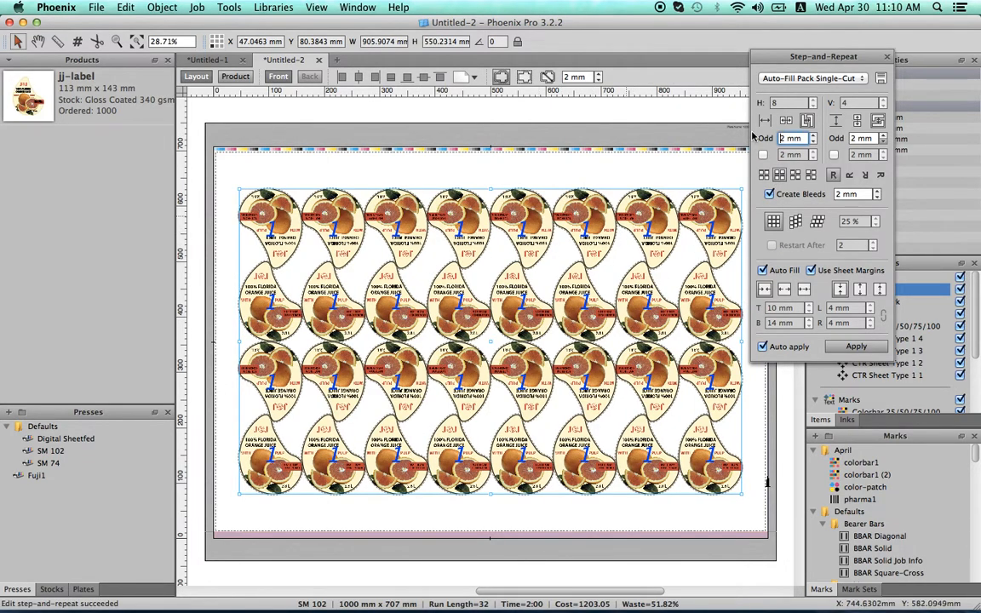
left_click(783, 81)
left_click(775, 122)
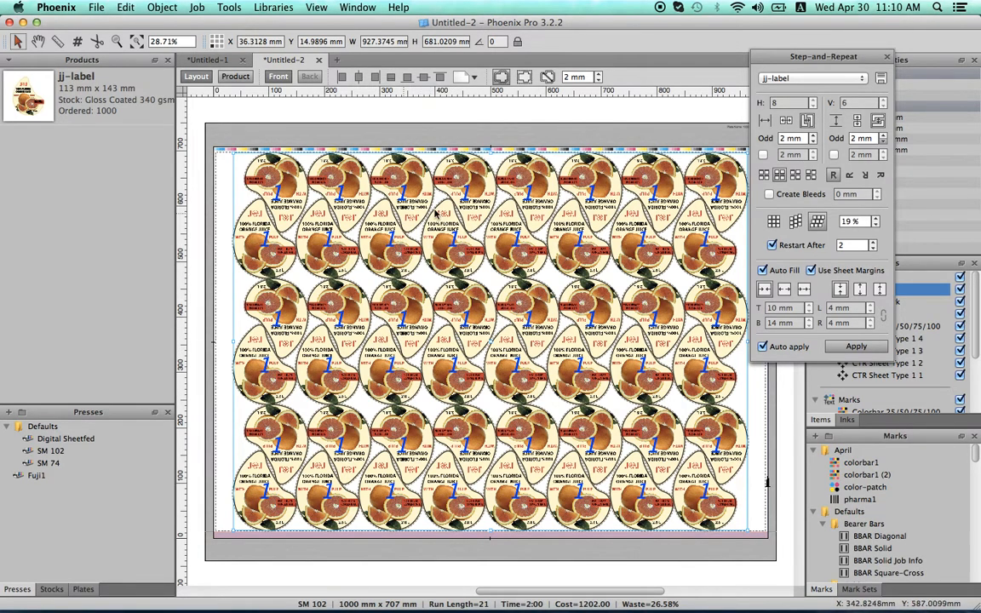
Step: Create a new job on the SM 102 press and add a product from the quackers-carton-red.pdf artwork with its default details
left_click(338, 62)
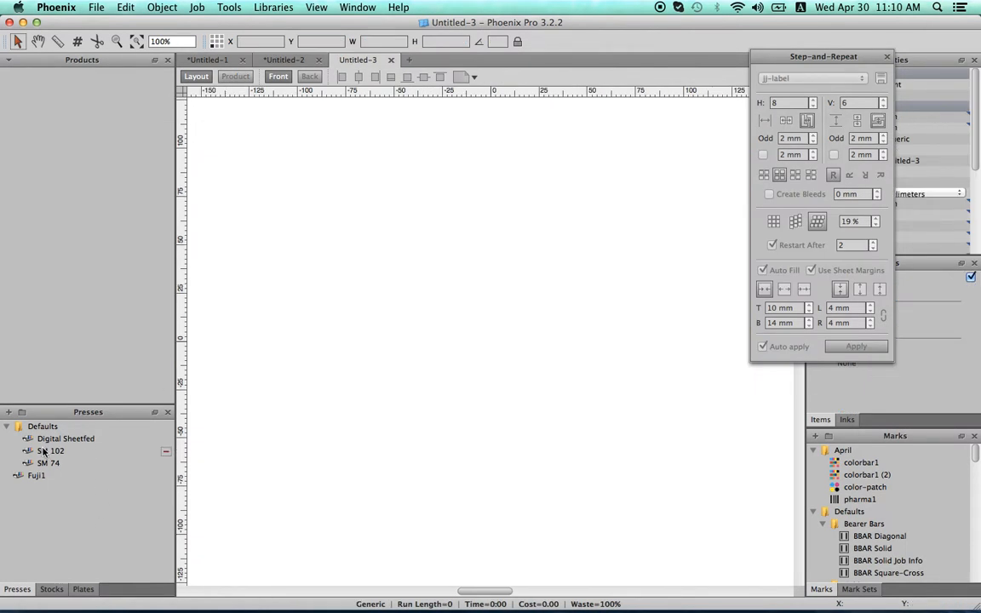
left_click(38, 451)
left_click(96, 7)
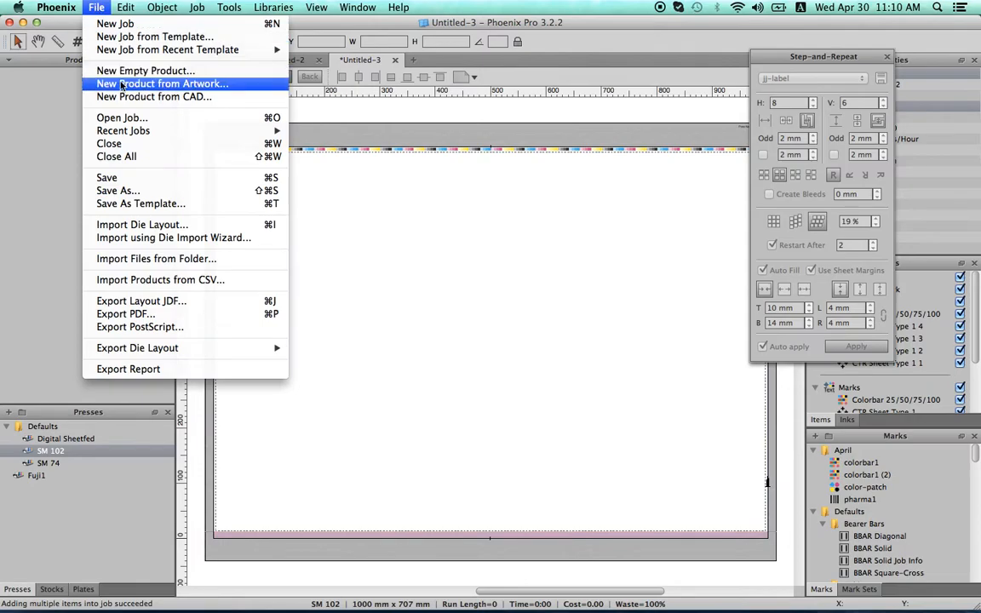
left_click(162, 88)
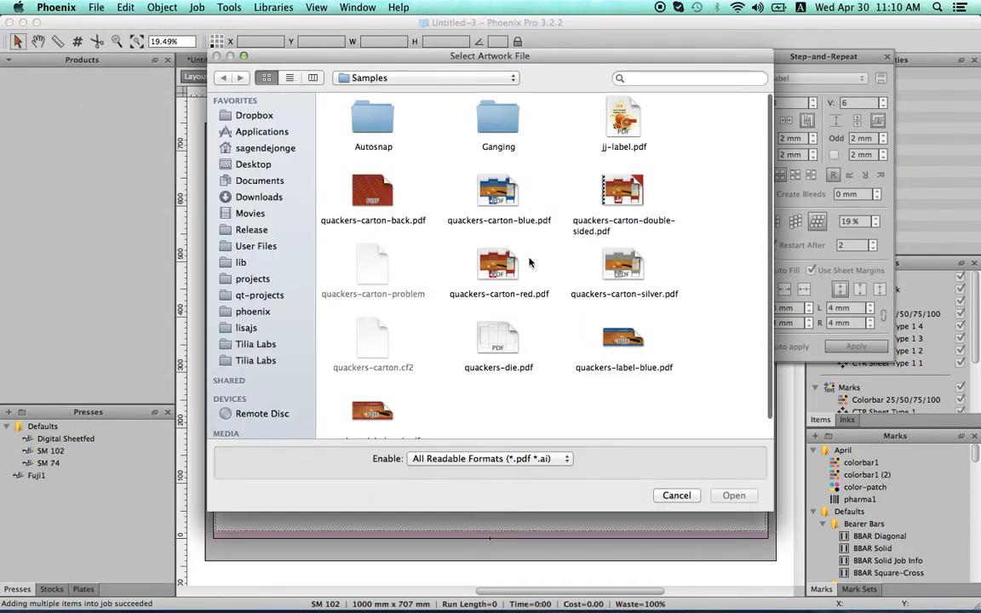
double_click(498, 265)
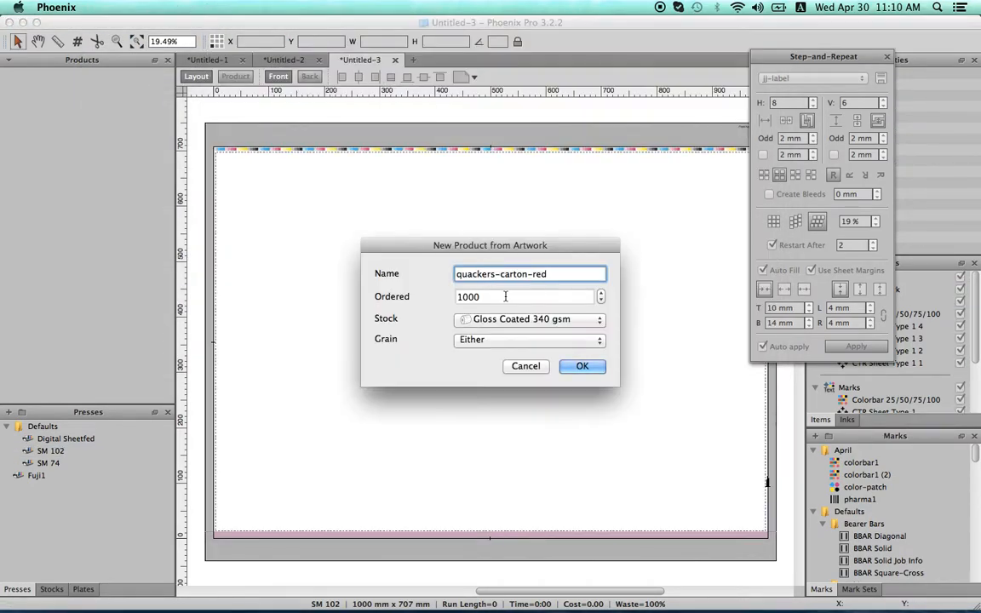
left_click(582, 366)
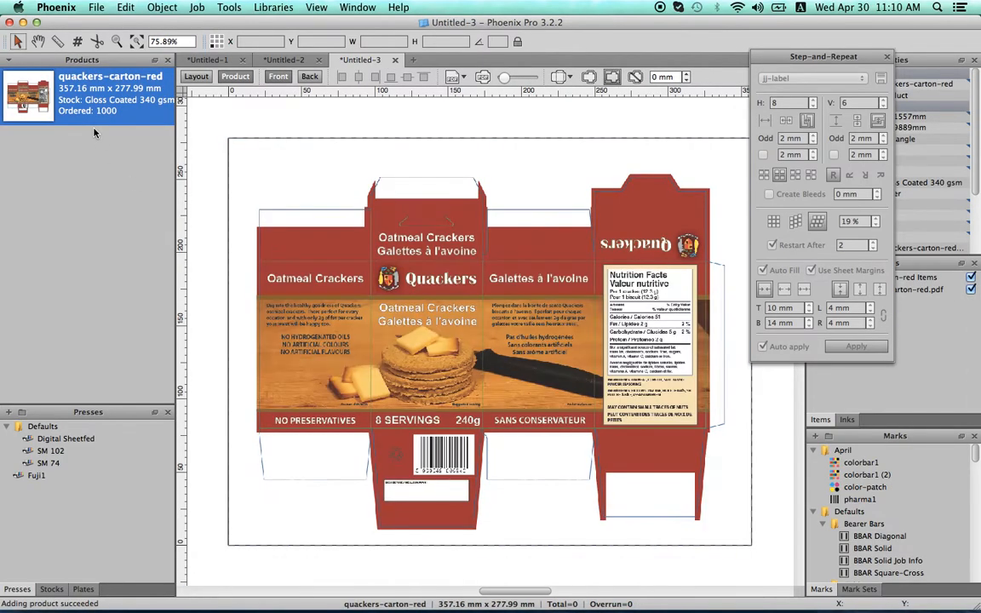
Step: Generate the carton's die shape from the artwork using TiliaCut and TiliaCrease, and give it a 2 mm bleed
left_click(566, 76)
left_click(584, 109)
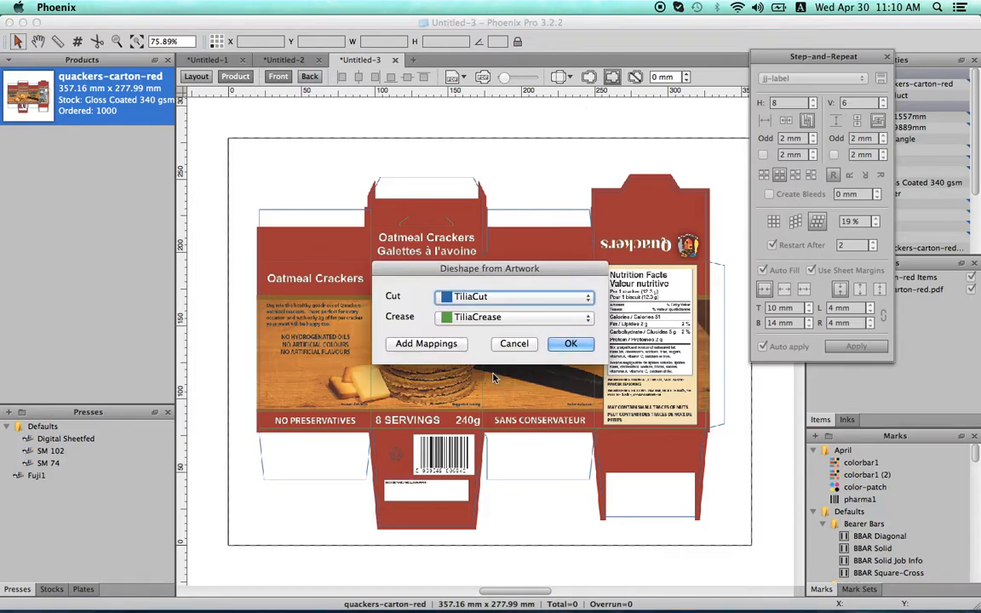
left_click(570, 344)
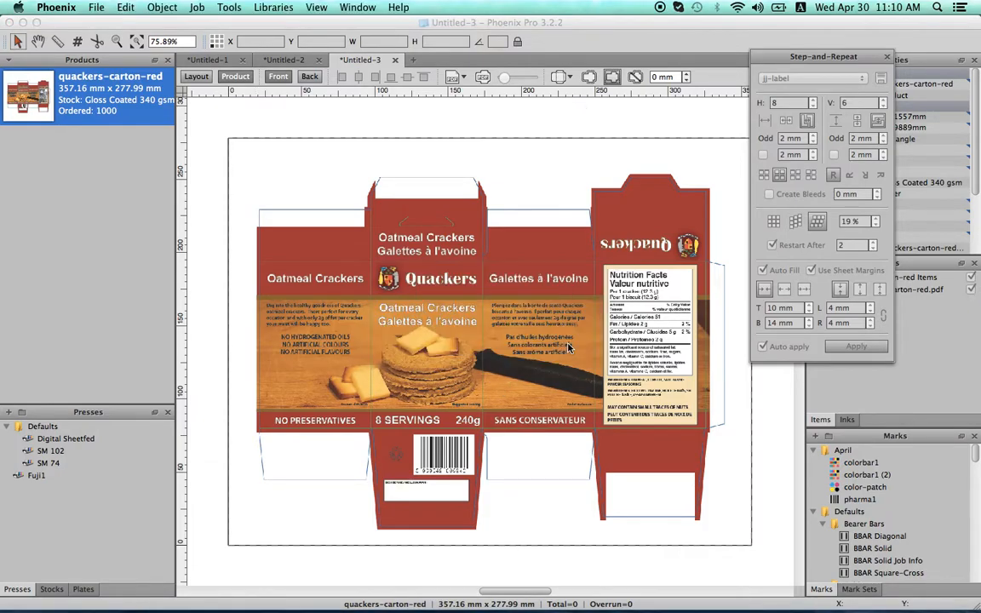
left_click(687, 77)
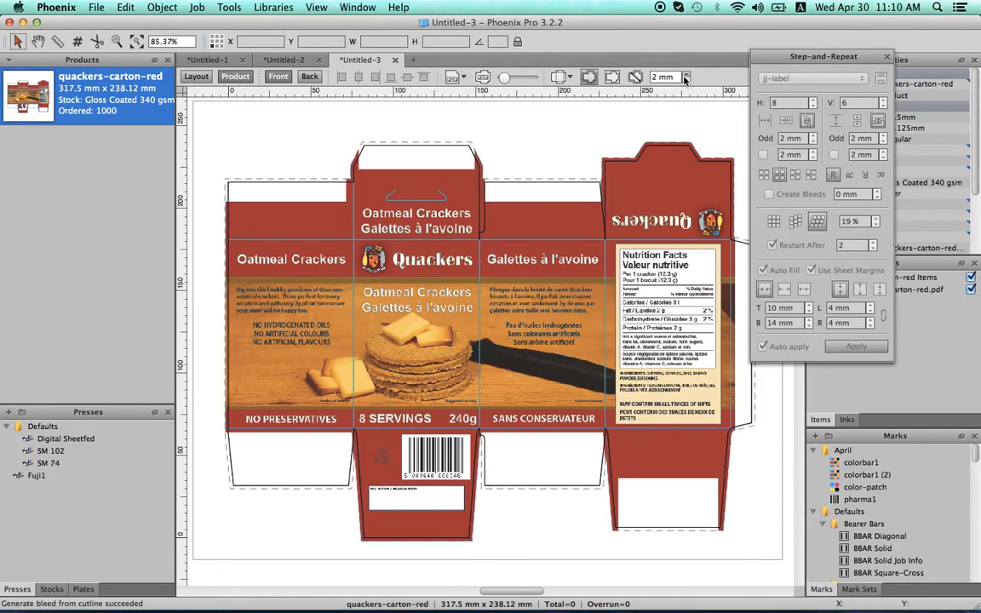
Step: Place the carton on the sheet in the layout and apply a Step-and-Repeat to it with the quackers preset
left_click(197, 77)
left_click(404, 289)
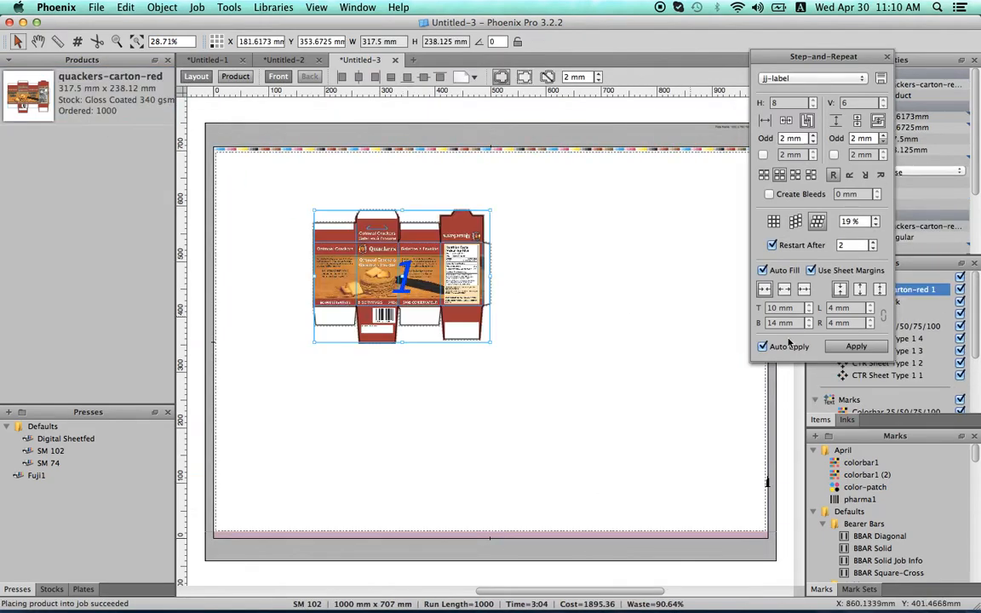
left_click(850, 348)
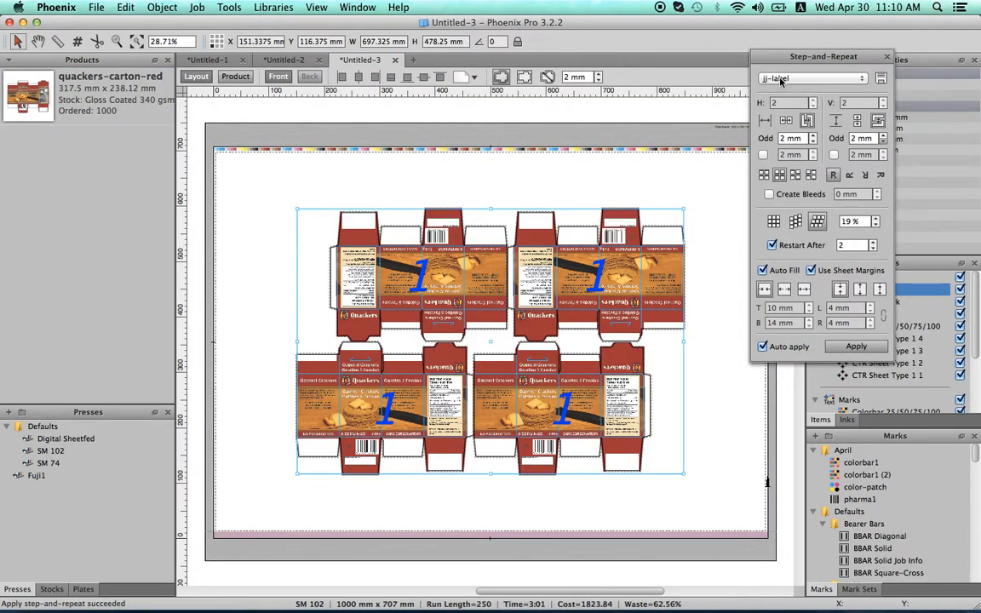
left_click(780, 79)
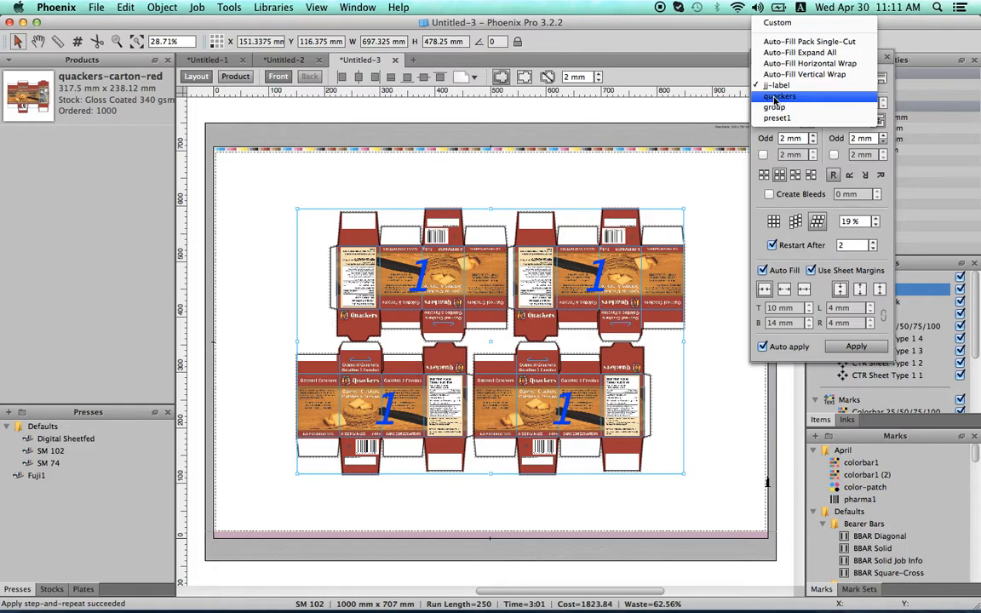
left_click(777, 97)
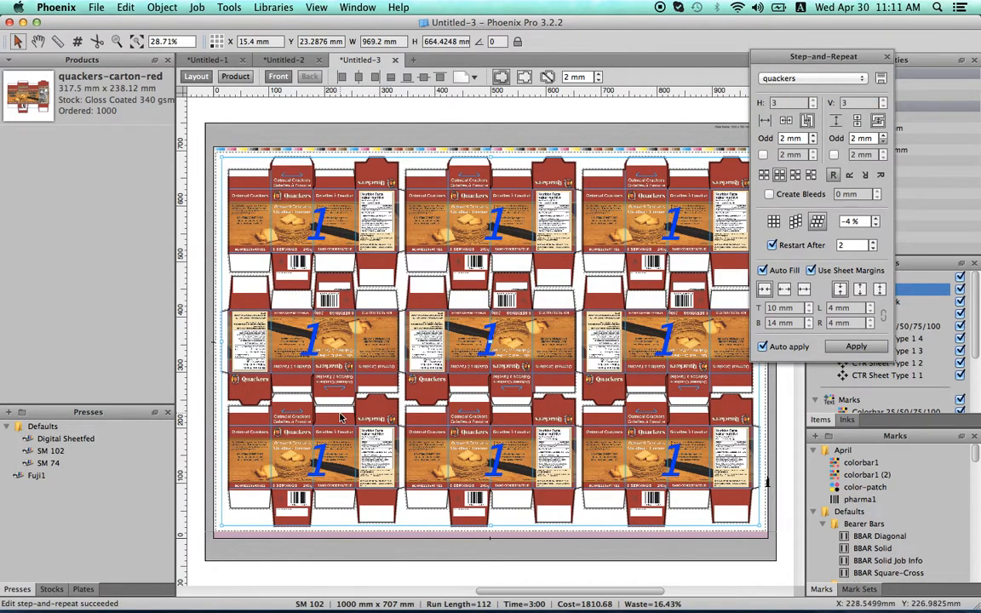
Step: Enter the repeat to examine individual cartons, return to the job level, and close Step-and-Repeat
double_click(299, 387)
left_click(468, 368)
left_click(470, 458)
left_click(509, 216)
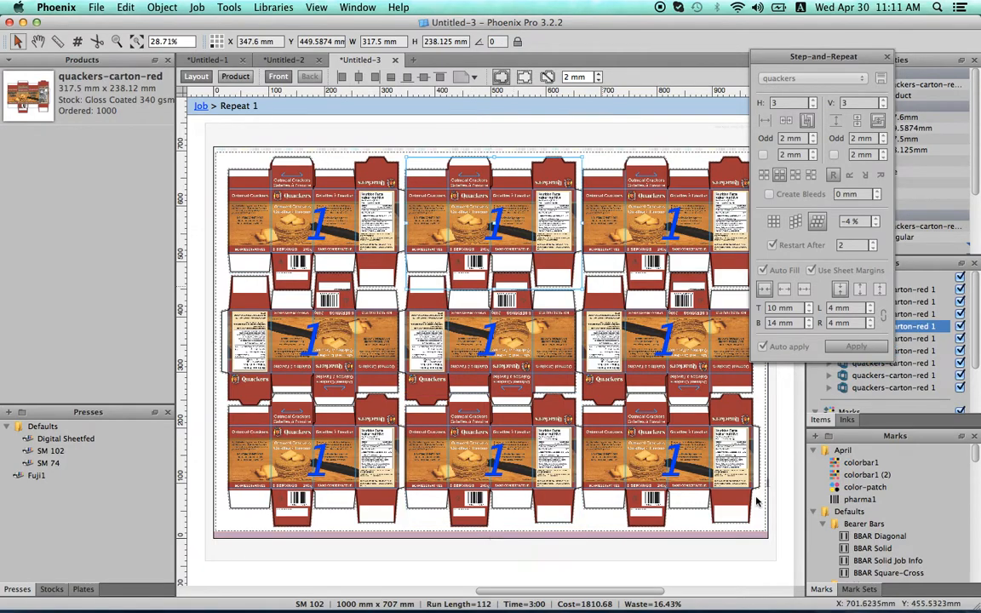
double_click(672, 573)
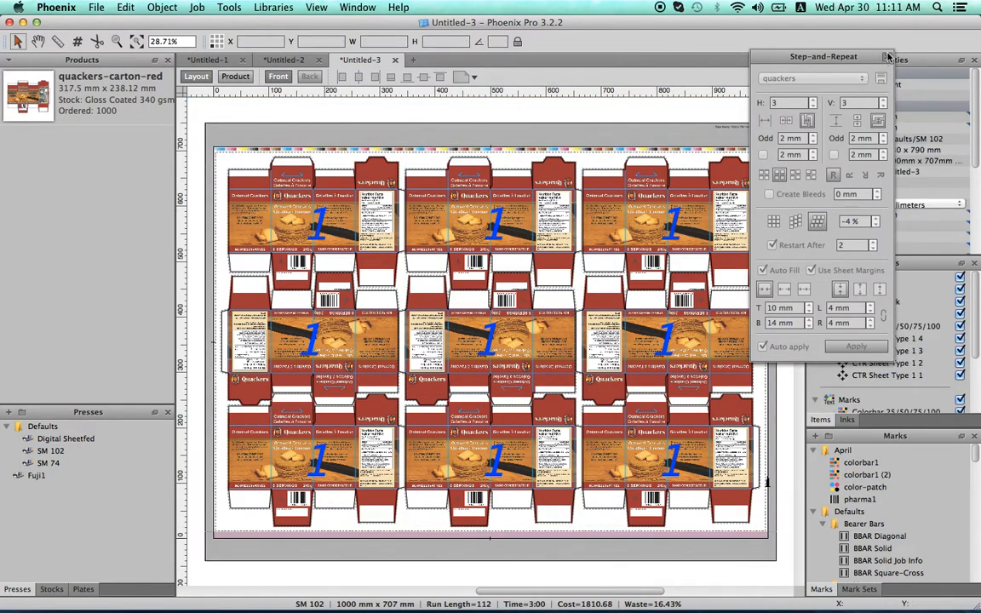
left_click(886, 57)
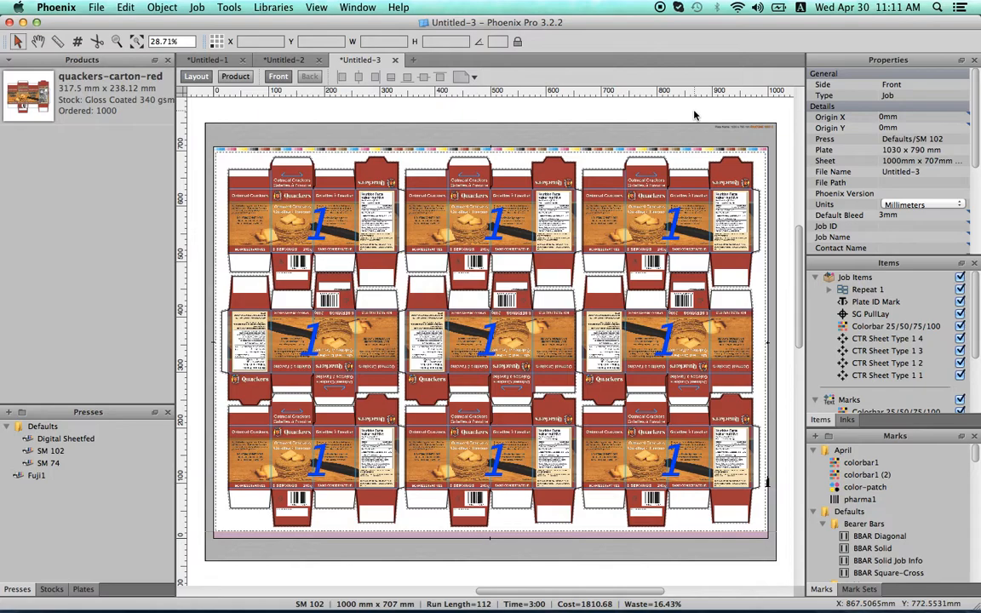